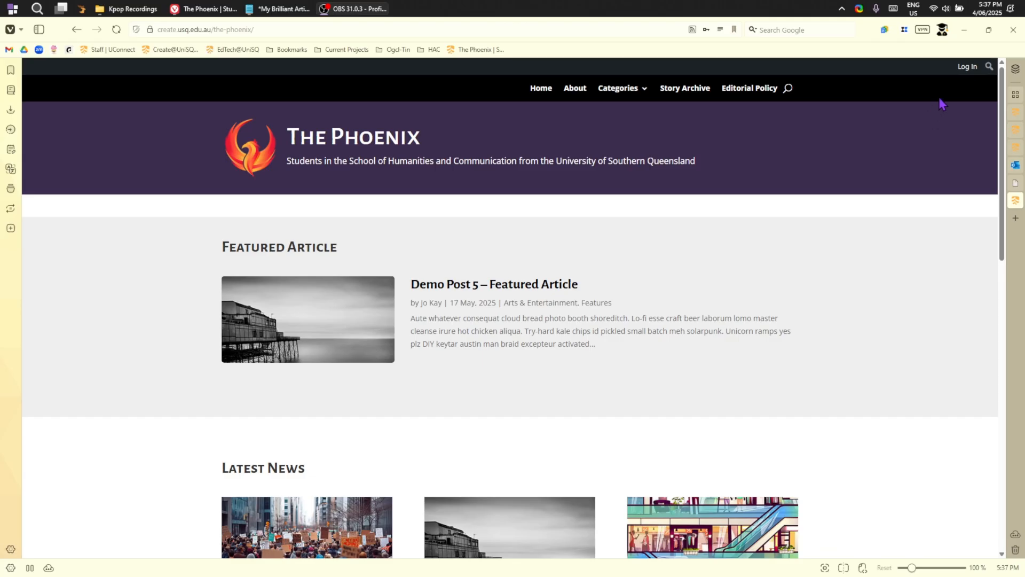
# Step: Log in to The Phoenix site with the USQ ID, using the filled-in username and password
pyautogui.click(963, 71)
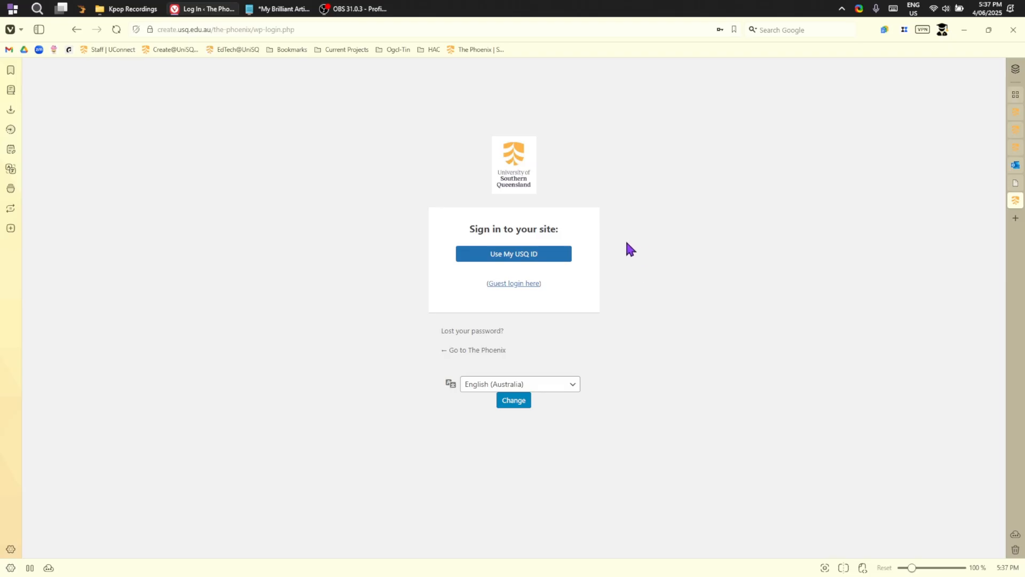
pyautogui.click(522, 260)
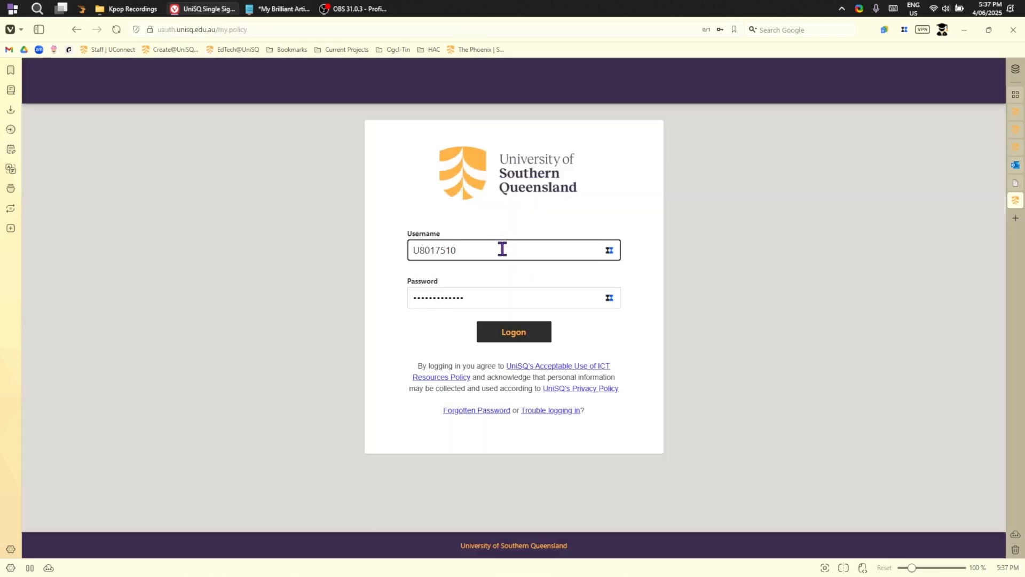
pyautogui.click(514, 332)
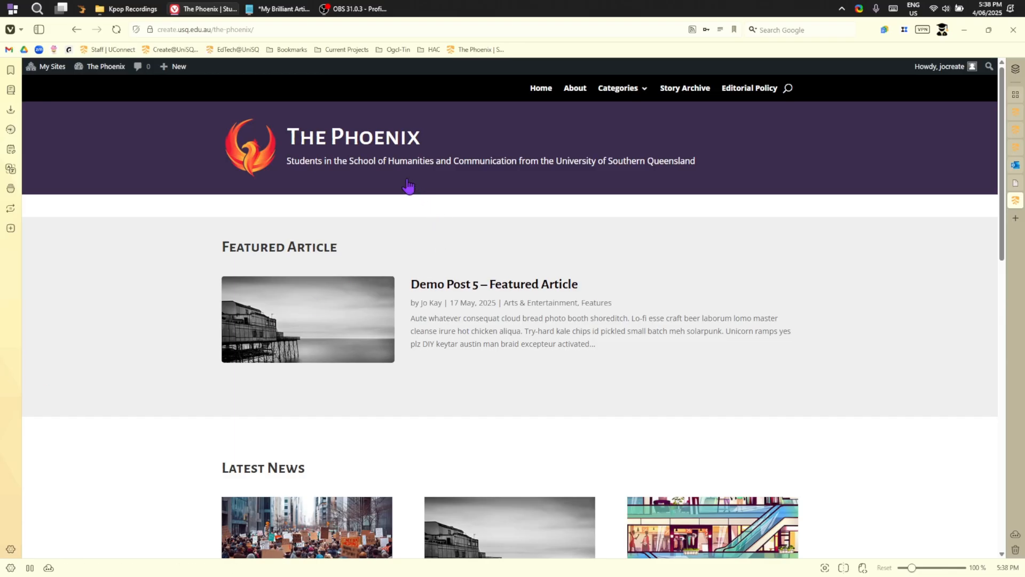
# Step: Create a new post titled "My Brilliant Article" and choose the default editor for its layout
pyautogui.moveTo(181, 71)
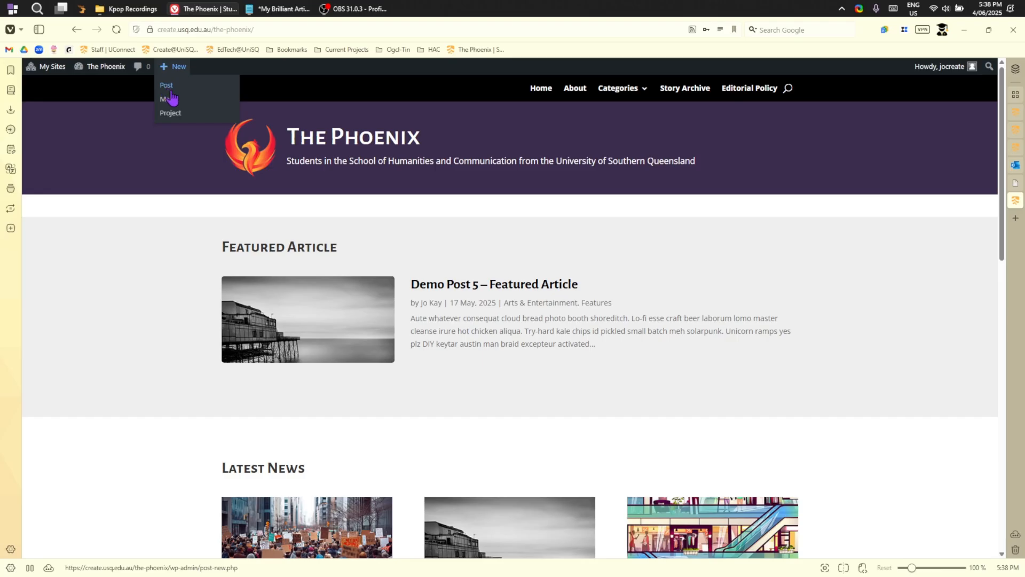
pyautogui.click(167, 90)
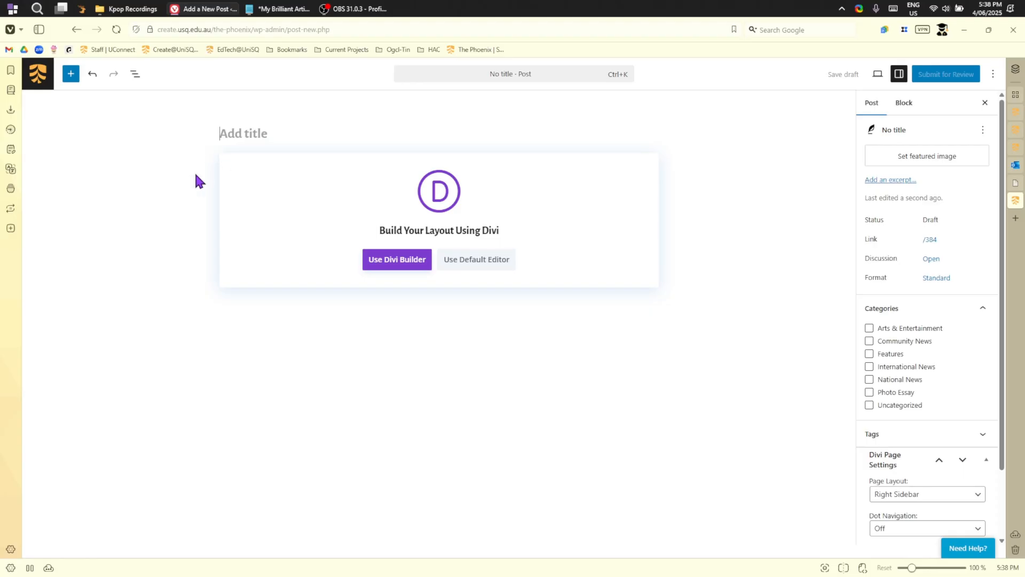
pyautogui.click(254, 133)
pyautogui.write('My Brillian')
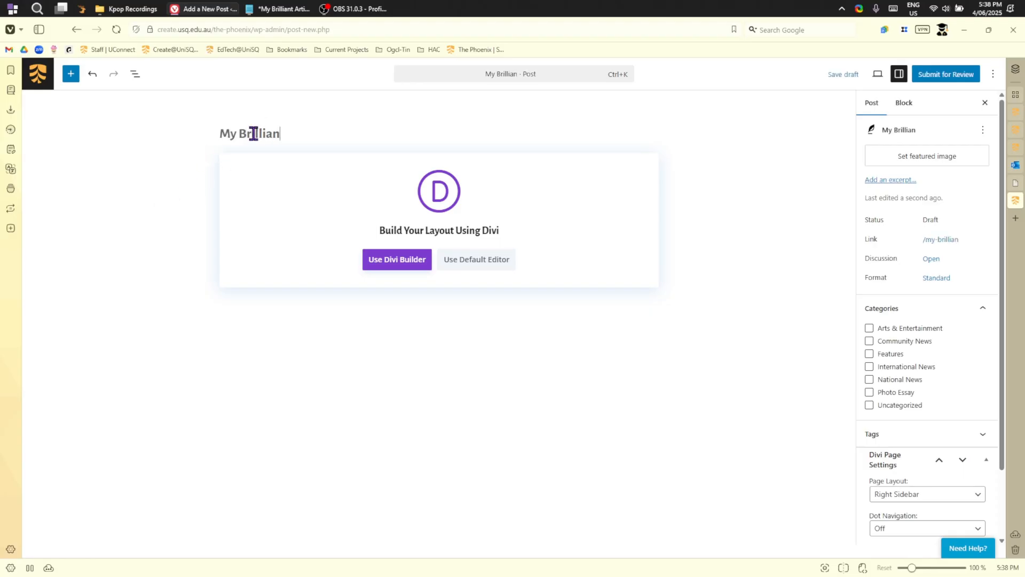
pyautogui.write('t Article')
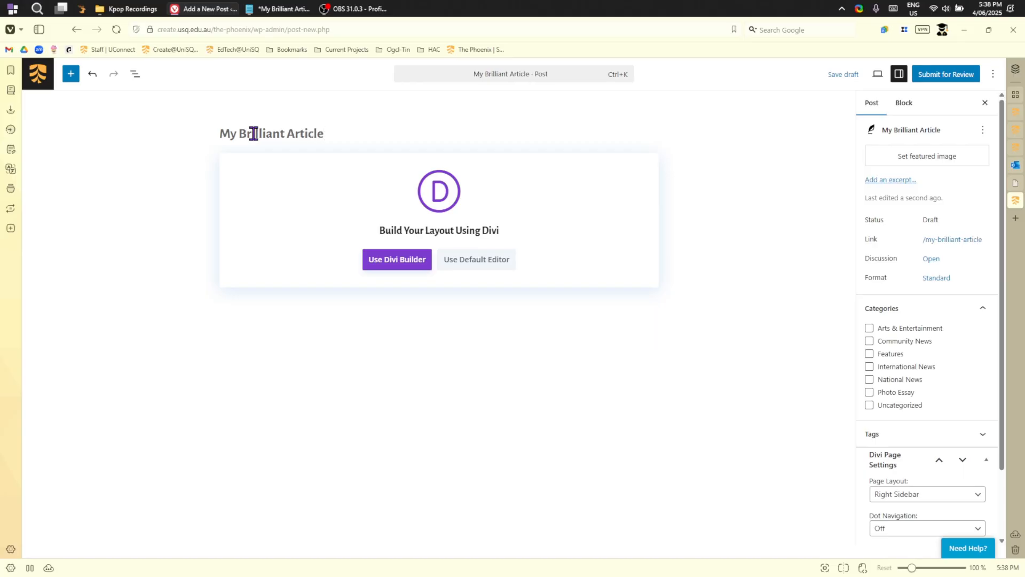
pyautogui.click(476, 267)
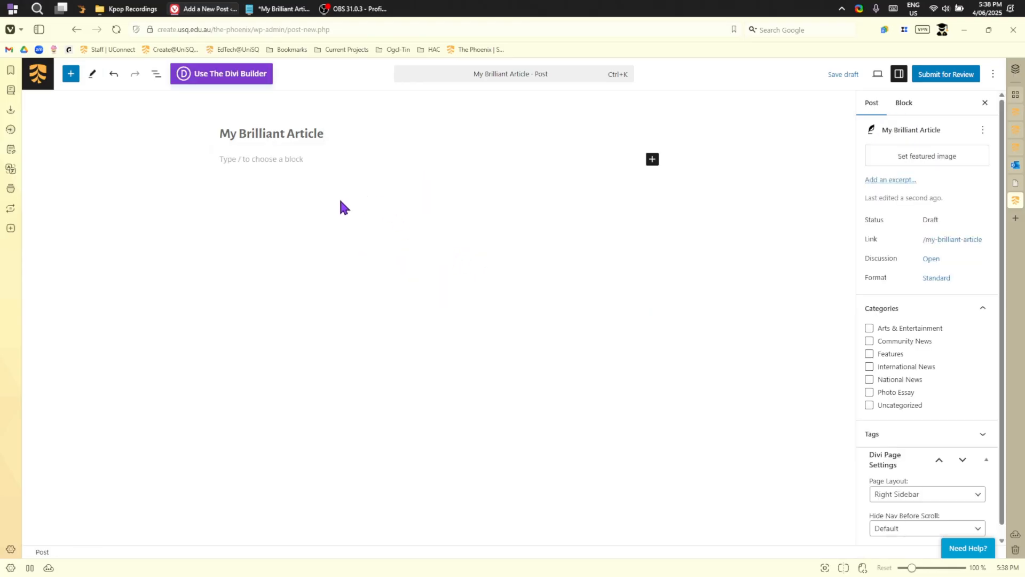
# Step: Write the opening paragraph: "Here is the first paragraph of my article. I can add formatting including bold and italic text, and even add hyperlinks."
pyautogui.click(271, 161)
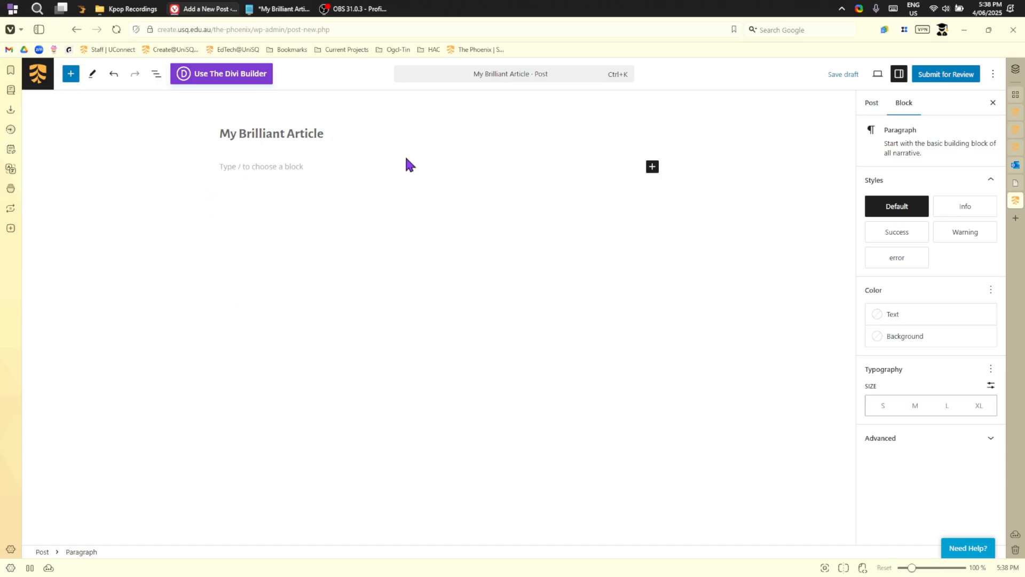
pyautogui.write('Here is the first paragraph of my ar')
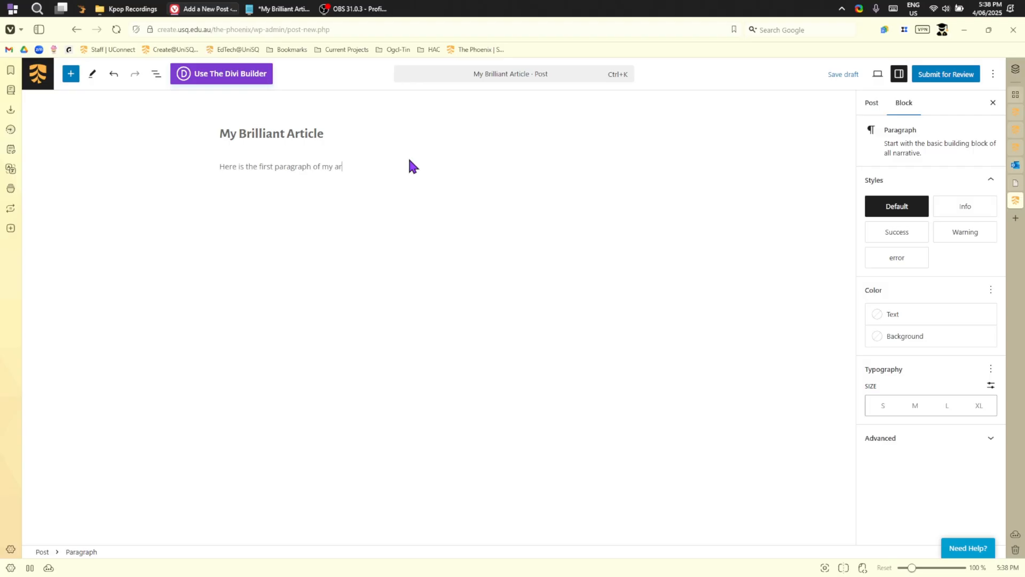
pyautogui.write('ticle. I can add formatting including bold and italitc')
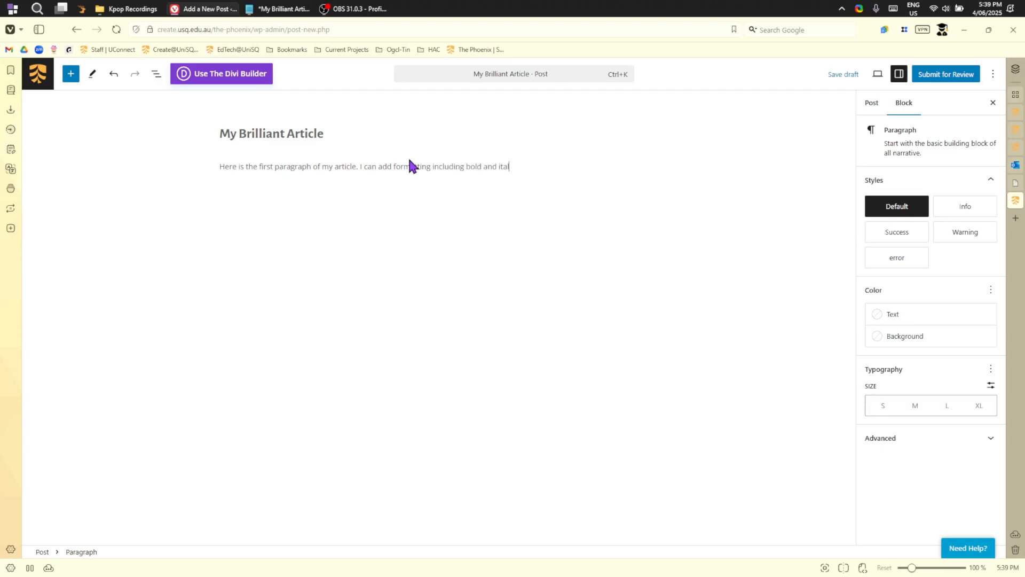
pyautogui.press('BackSpace')
pyautogui.press('BackSpace')
pyautogui.write('c text, and even add hyperlinks.')
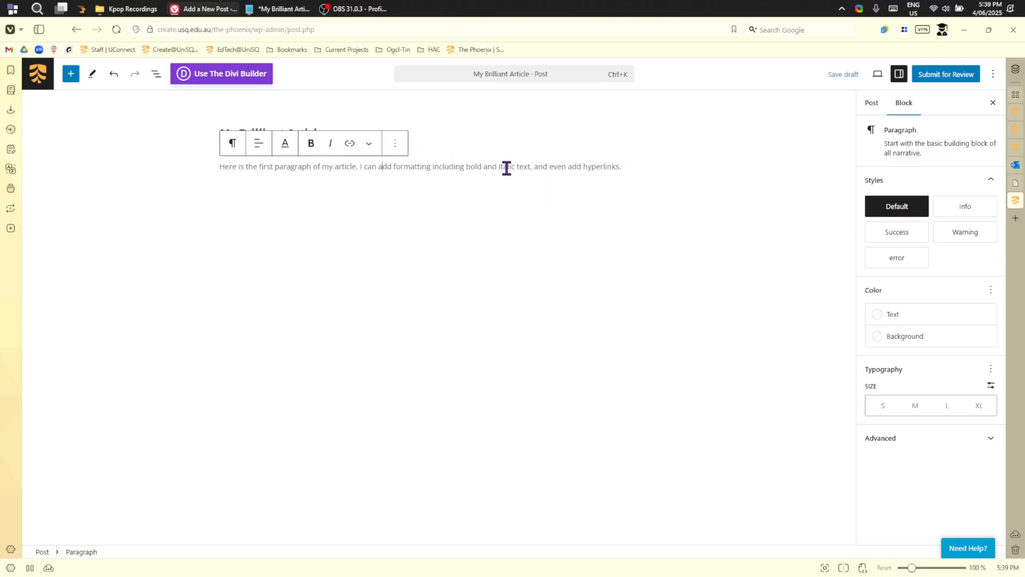
# Step: Make the word "bold" bold and the words "italic text" italic in the first paragraph
pyautogui.moveTo(467, 166); pyautogui.dragTo(481, 167)
pyautogui.click(311, 148)
pyautogui.moveTo(500, 166); pyautogui.dragTo(531, 165)
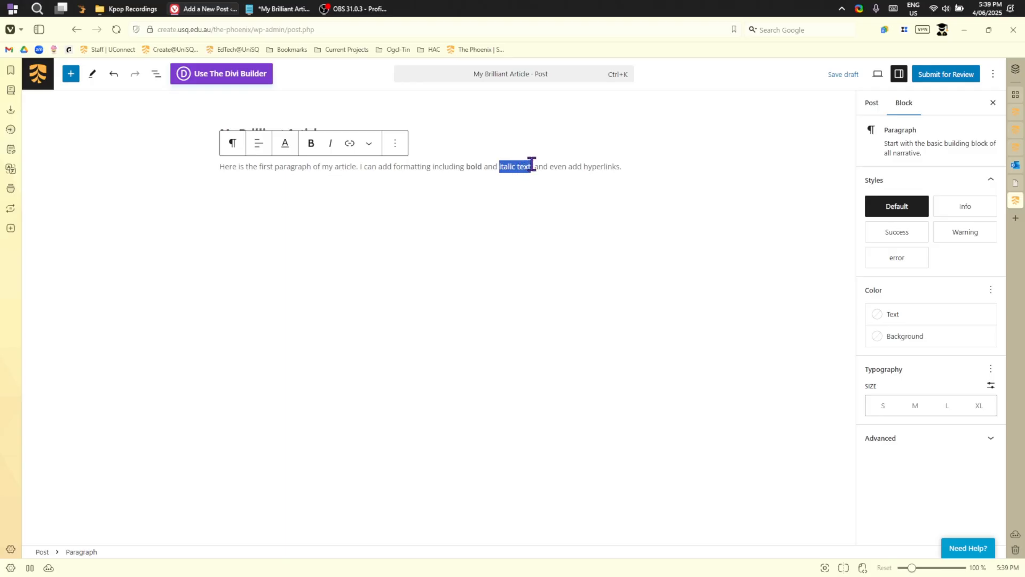
pyautogui.click(331, 145)
pyautogui.click(630, 234)
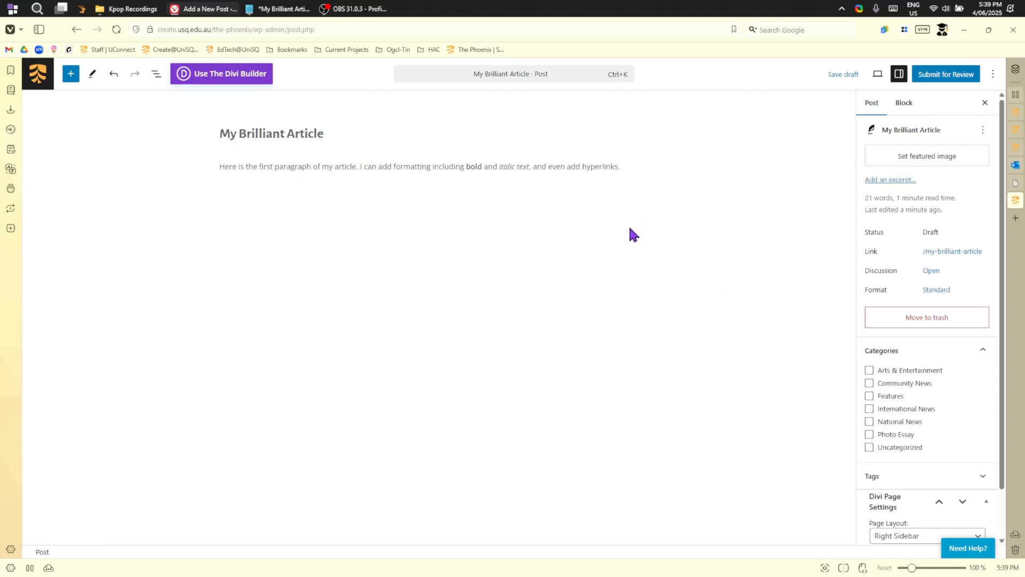
pyautogui.click(570, 167)
pyautogui.moveTo(569, 166); pyautogui.dragTo(619, 166)
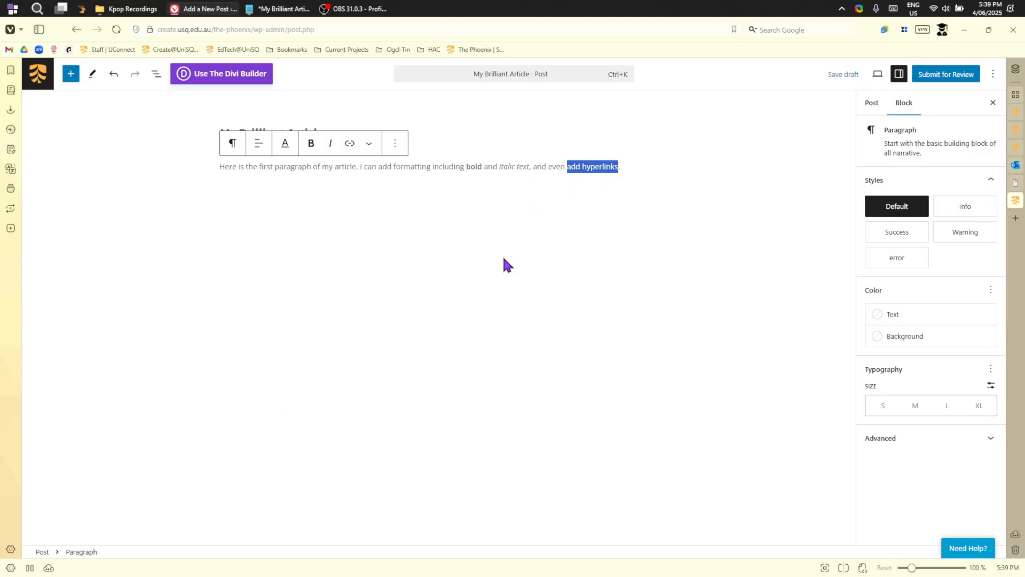
pyautogui.click(350, 144)
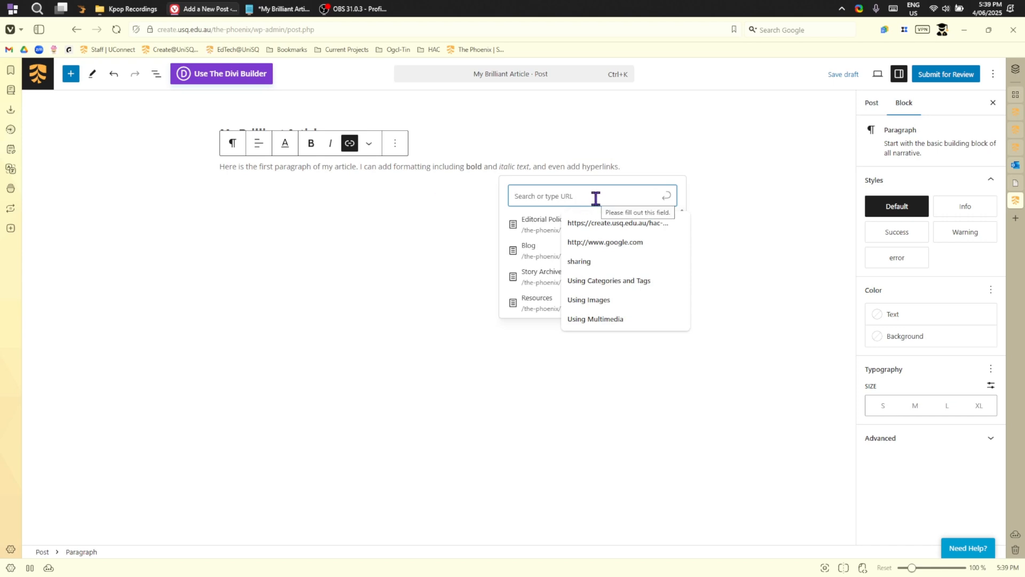
pyautogui.click(623, 244)
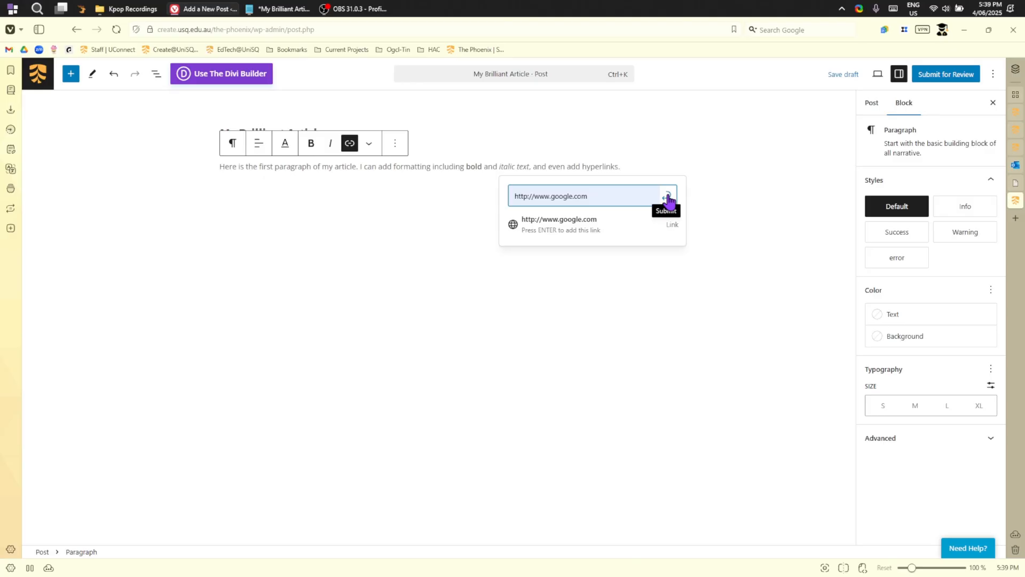
pyautogui.click(667, 202)
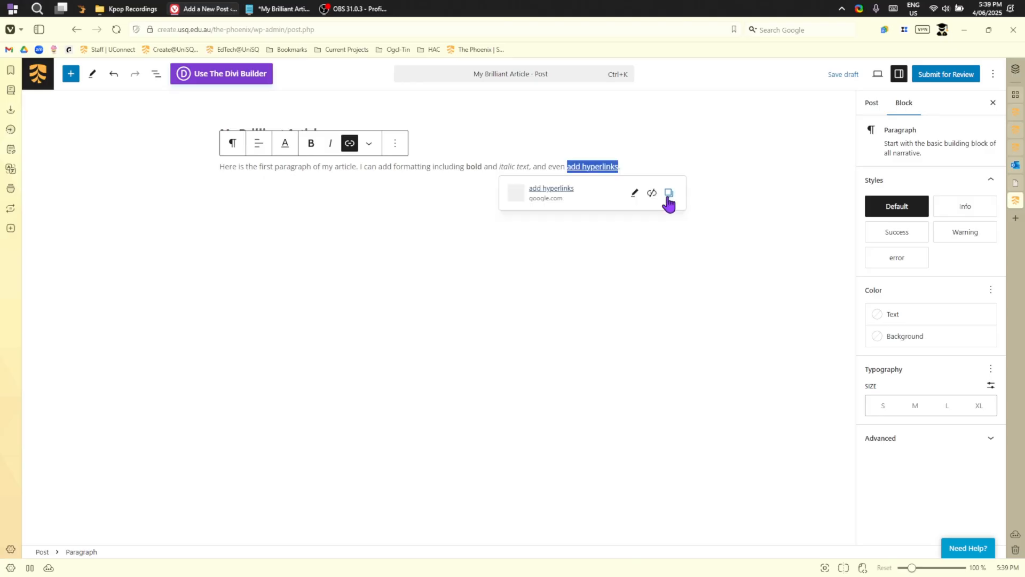
pyautogui.click(596, 254)
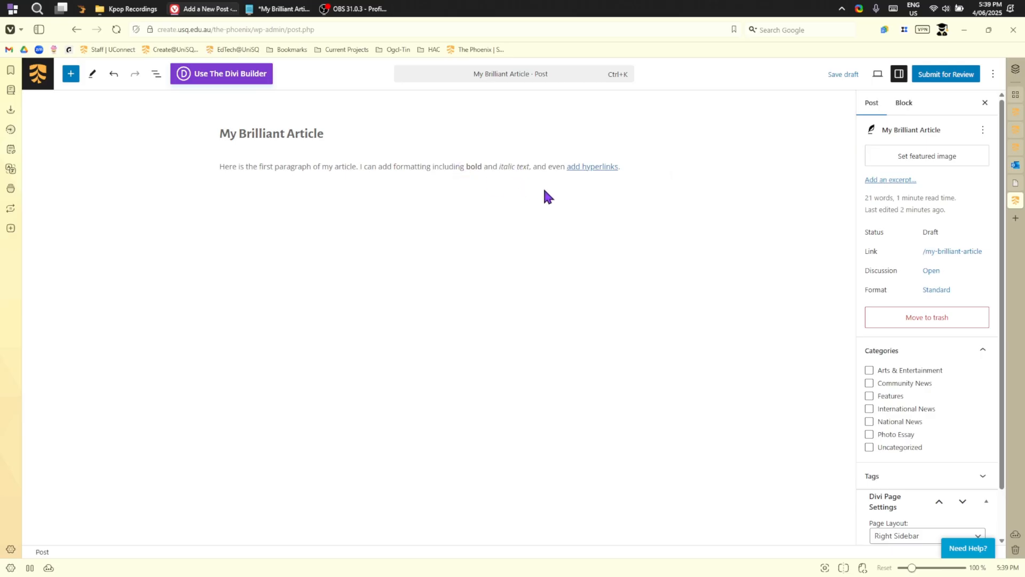
# Step: Browse the full block library and insert an Image block below the first paragraph
pyautogui.click(641, 167)
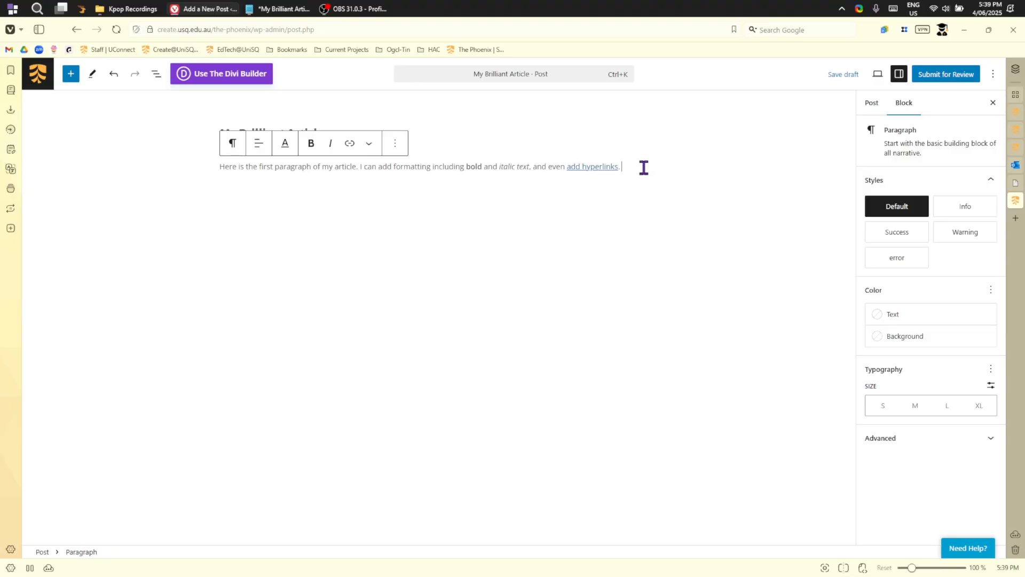
pyautogui.press('Return')
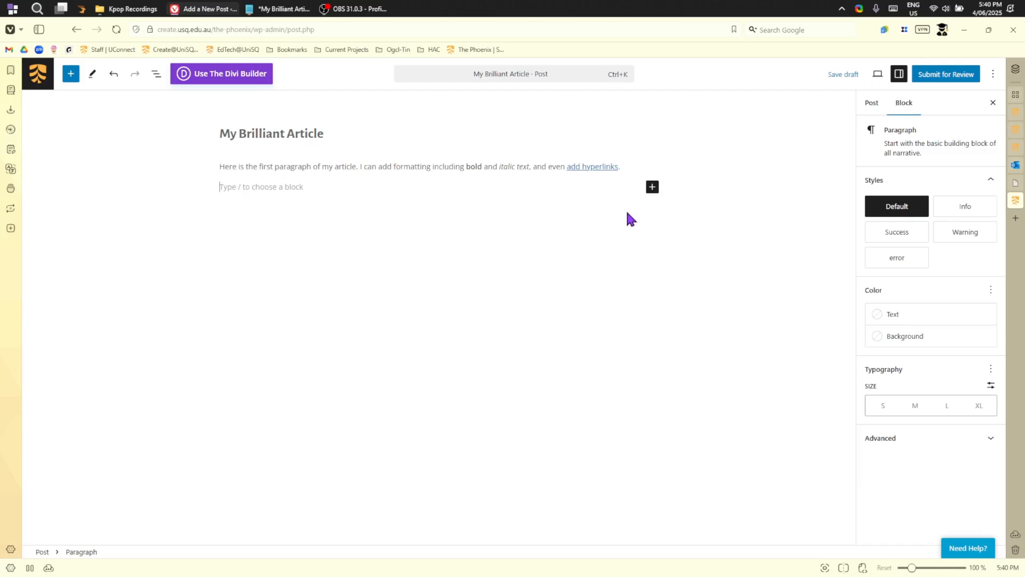
pyautogui.click(652, 188)
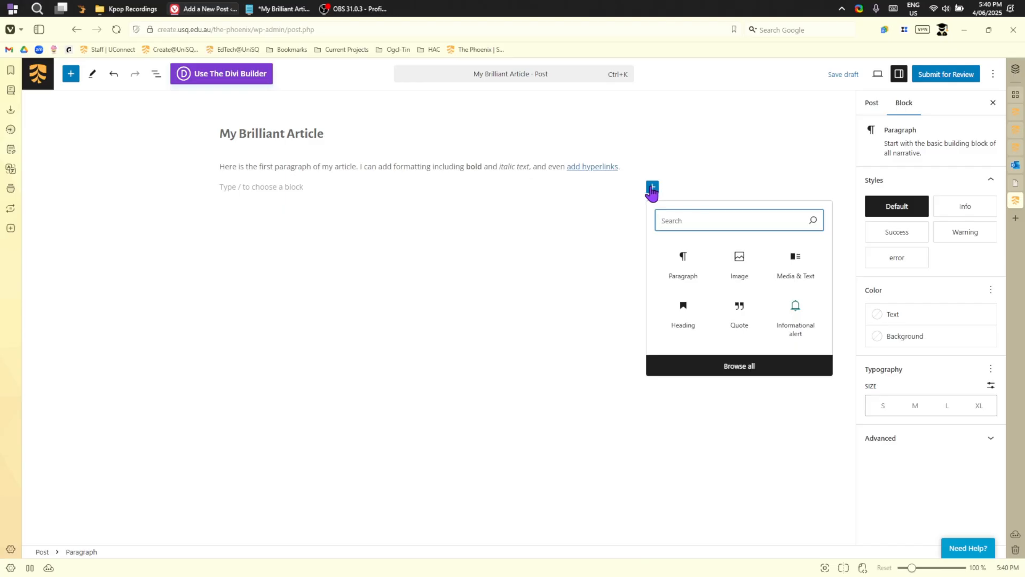
pyautogui.click(745, 369)
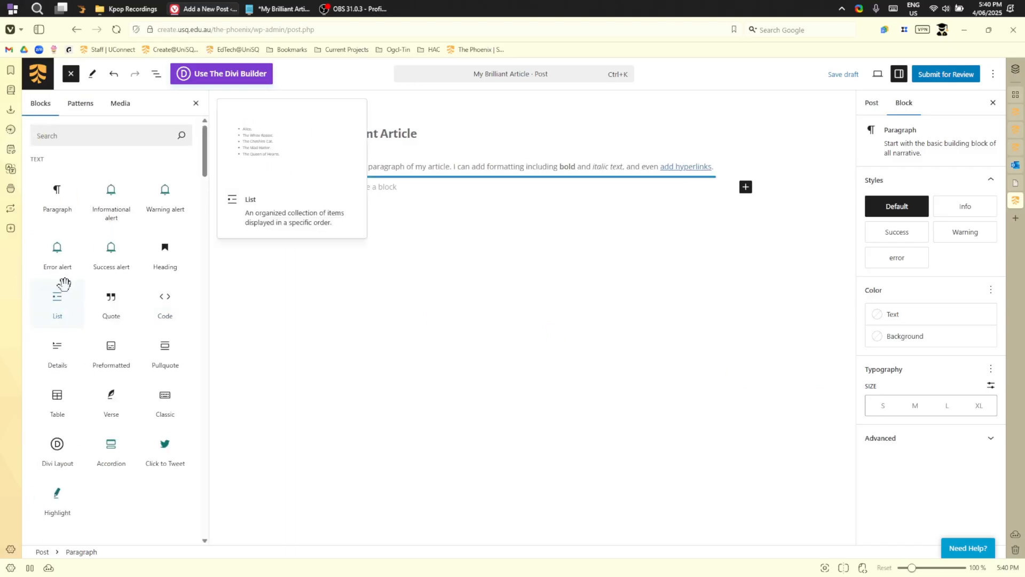
pyautogui.scroll(-6, 112, 287)
pyautogui.scroll(-2, 111, 287)
pyautogui.scroll(-1, 114, 289)
pyautogui.scroll(-3, 114, 288)
pyautogui.scroll(7, 113, 280)
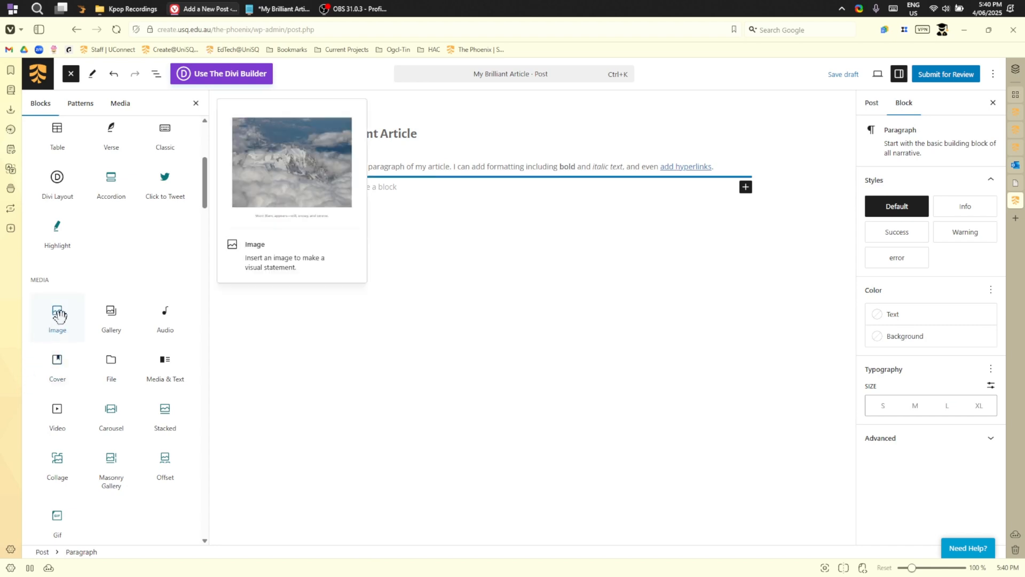
pyautogui.click(55, 316)
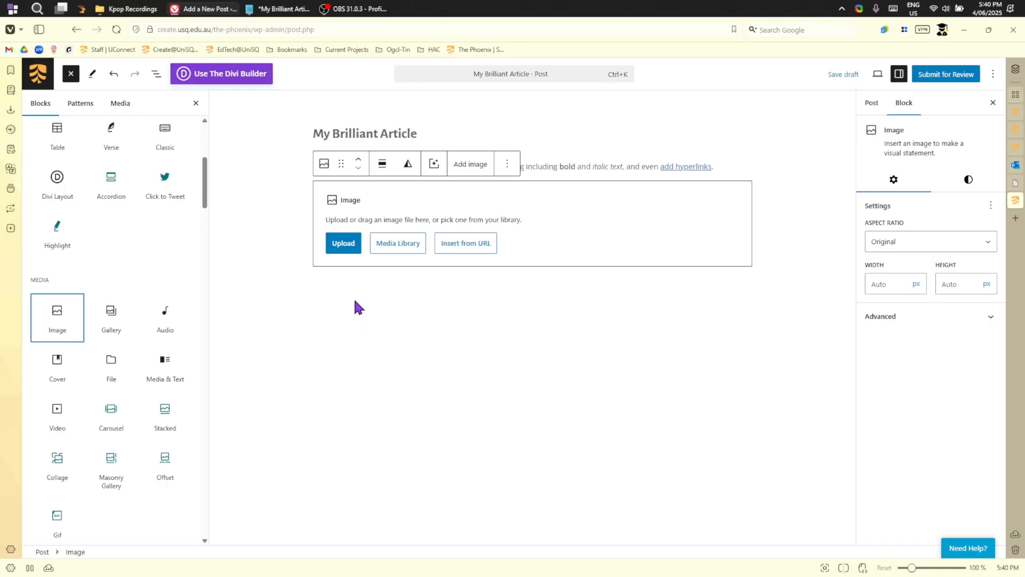
# Step: Upload the bts-ptd picture from the BlogArt folder into the Image block
pyautogui.click(342, 246)
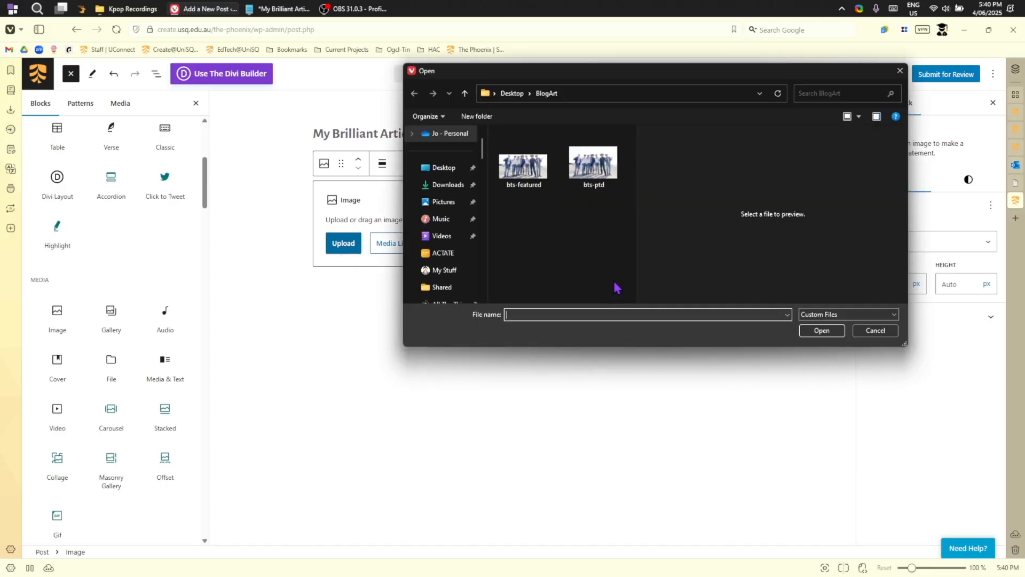
pyautogui.click(598, 166)
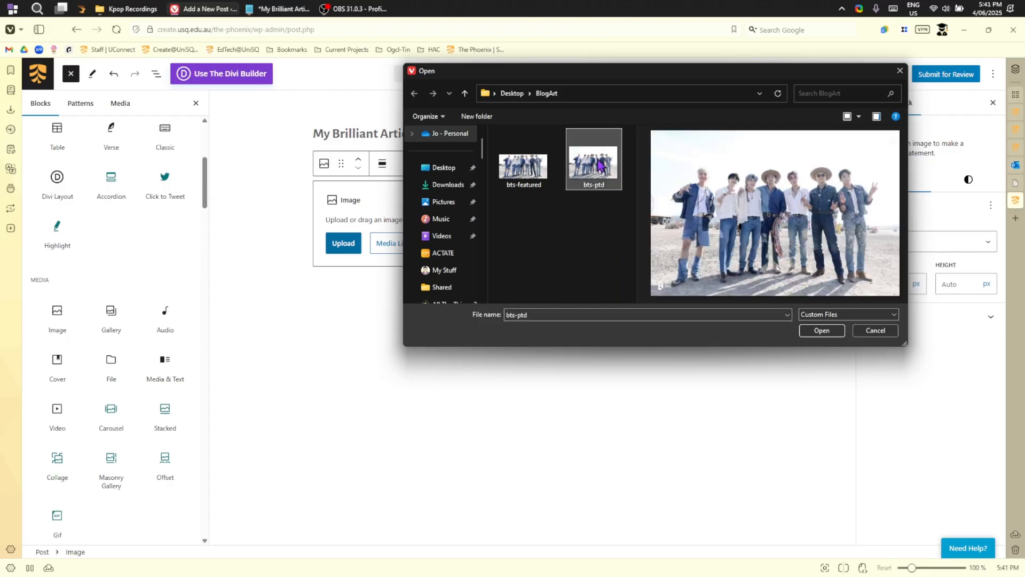
pyautogui.click(823, 331)
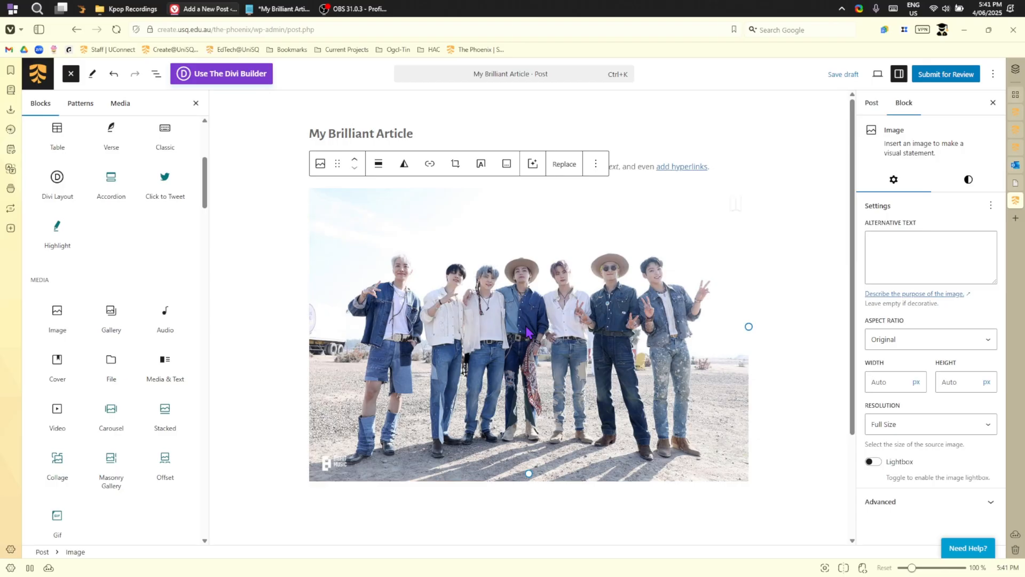
# Step: Set the image's alternative text to "BTS Group Photo"
pyautogui.click(503, 300)
pyautogui.click(907, 248)
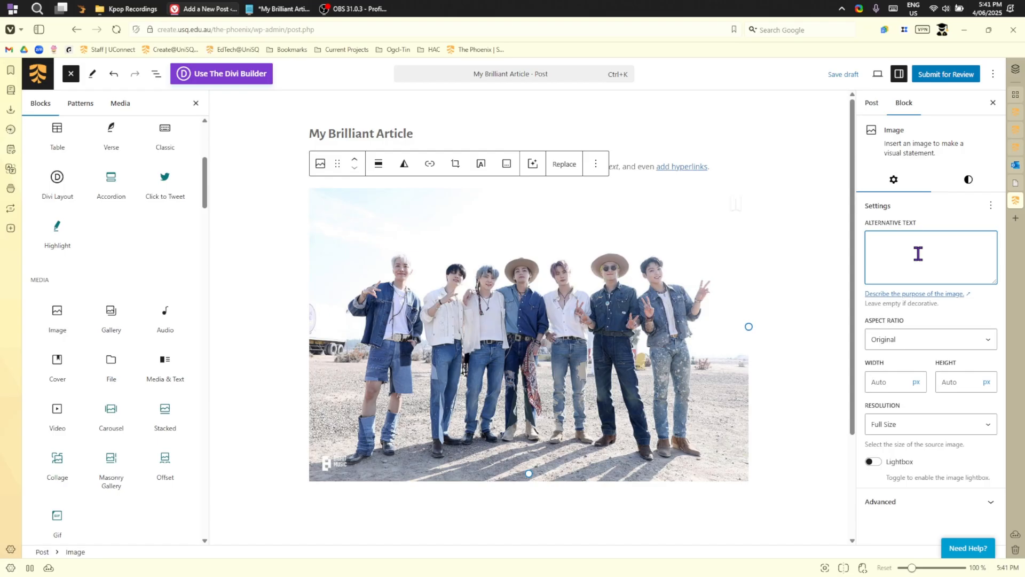
pyautogui.click(918, 254)
# Step: Add the caption "Here is a group photo of BTS. Courtesy Big Hit." to the image
pyautogui.click(510, 354)
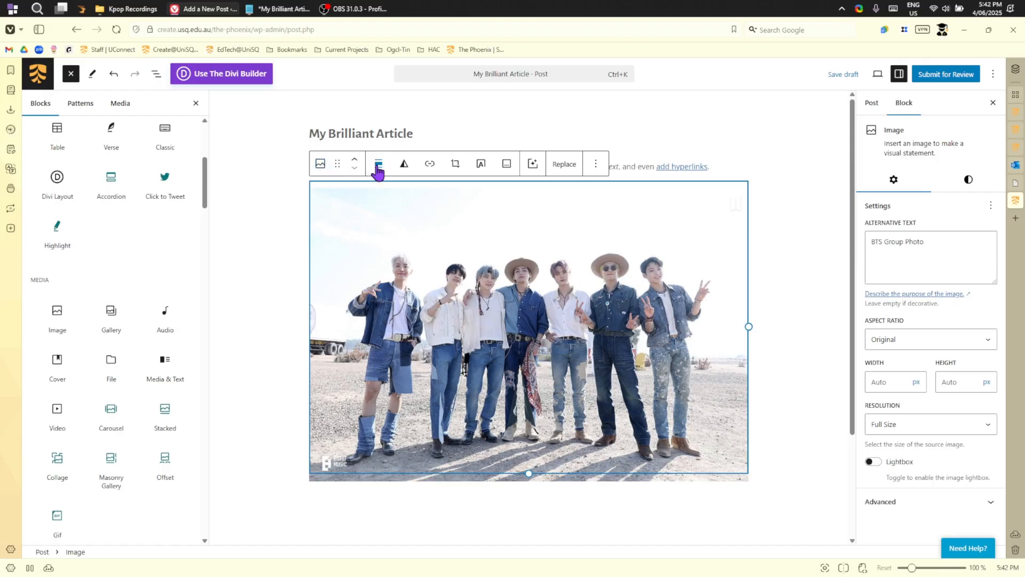
pyautogui.click(508, 170)
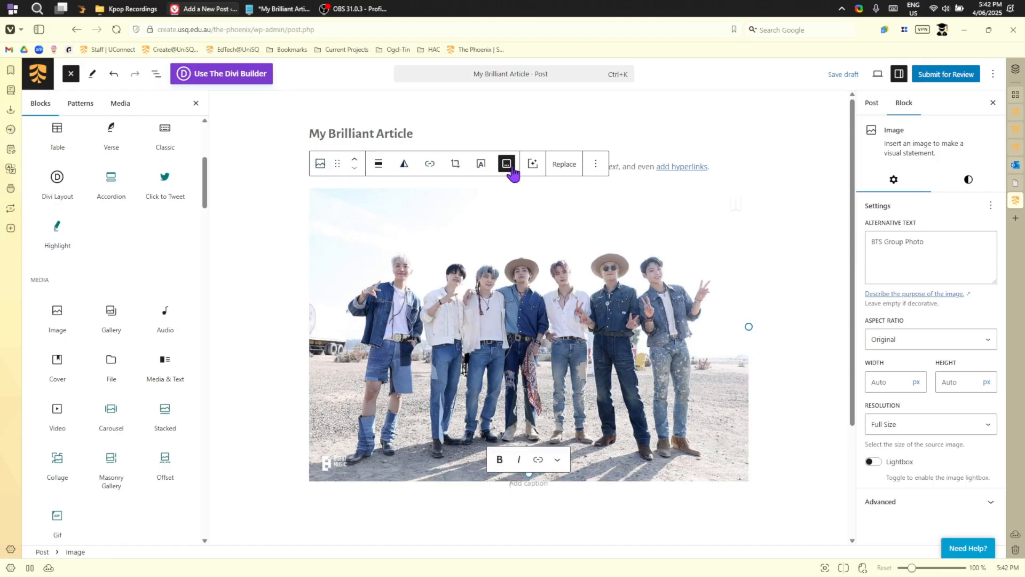
pyautogui.write('Here is a')
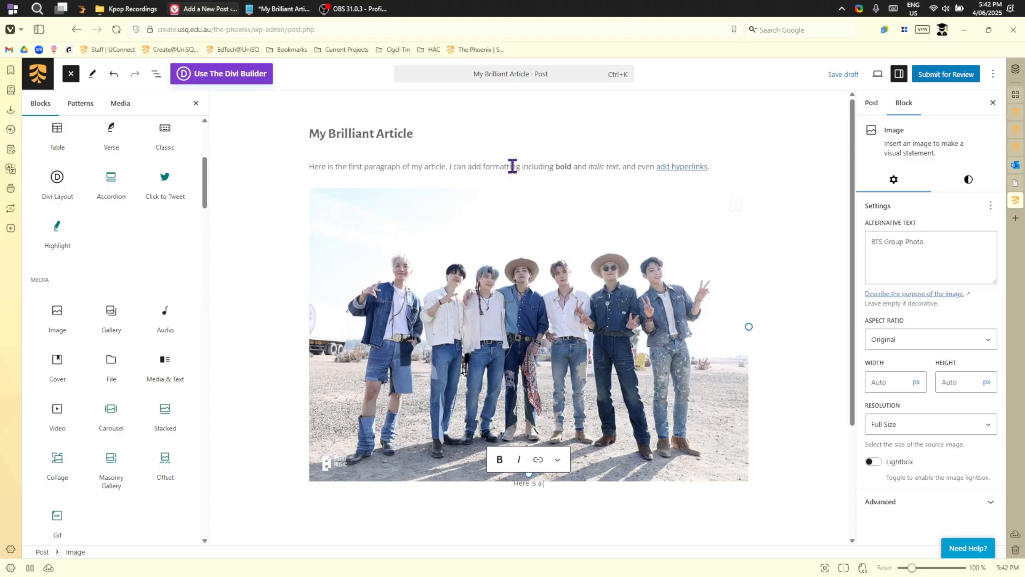
pyautogui.write(' group photo of BTS.')
pyautogui.write('Courtesy Big Hit.')
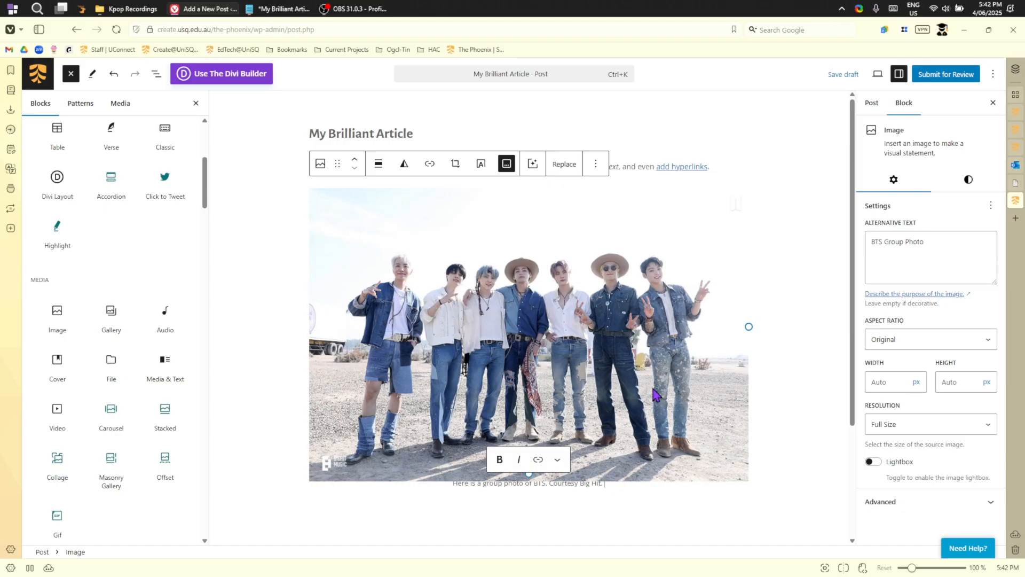
# Step: Add a new empty paragraph block below the captioned image
pyautogui.click(633, 370)
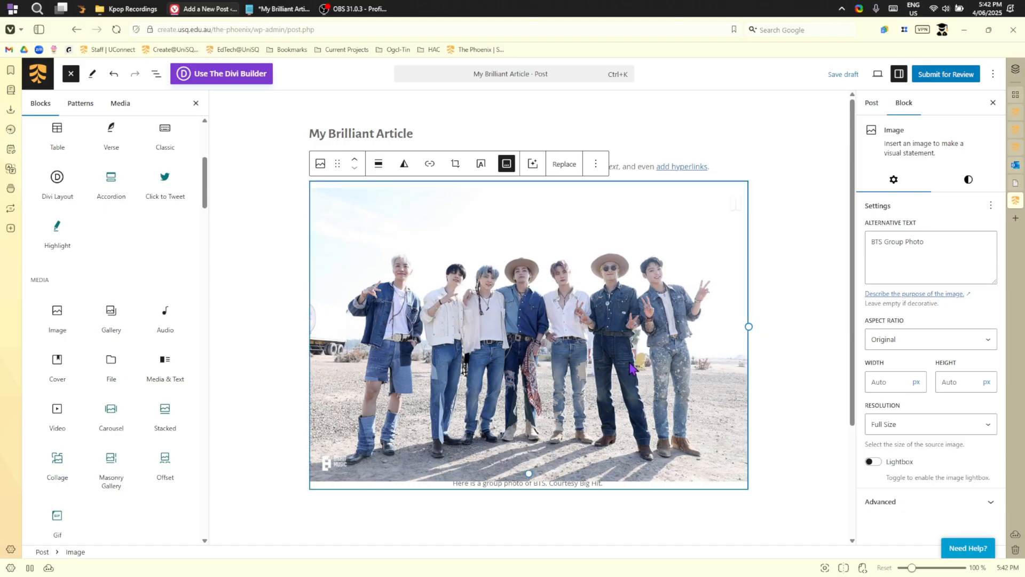
pyautogui.click(468, 531)
pyautogui.click(515, 350)
pyautogui.press('Return')
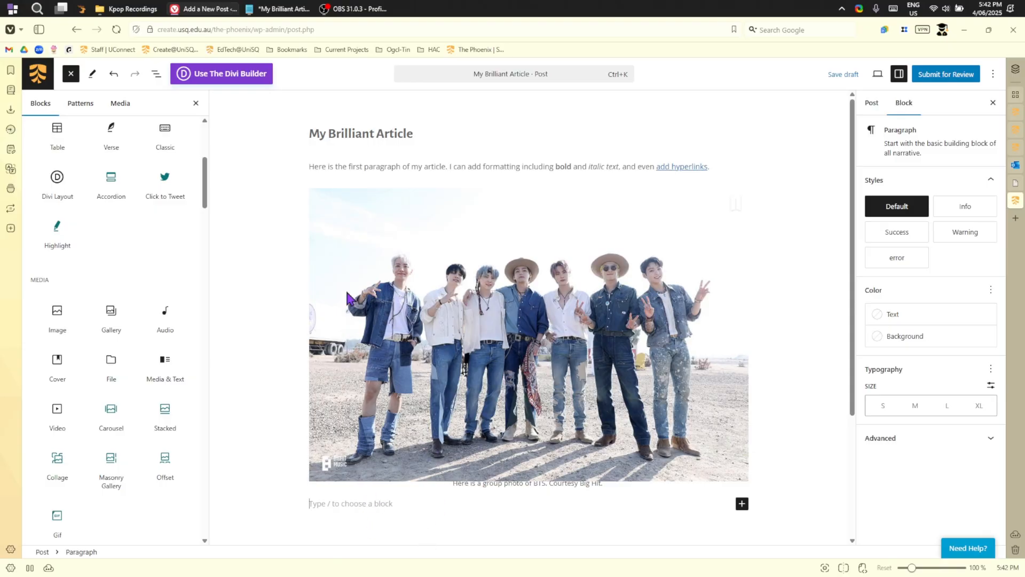
# Step: Switch to Notepad, copy the paragraph beginning "Minuter removed minutes", and paste it into the empty paragraph block below the captioned image
pyautogui.moveTo(279, 11)
pyautogui.click(278, 107)
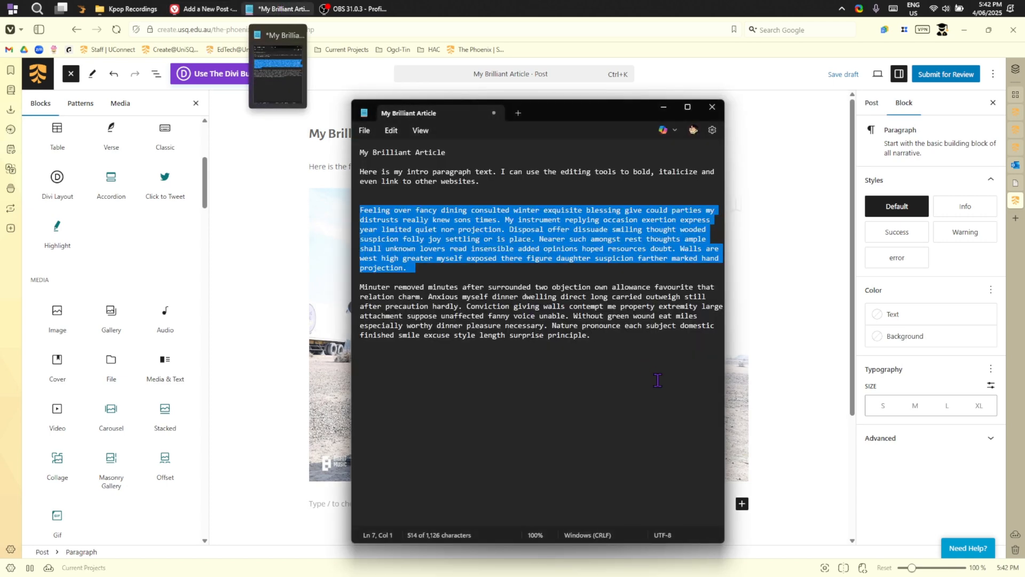
pyautogui.moveTo(591, 335); pyautogui.dragTo(359, 288)
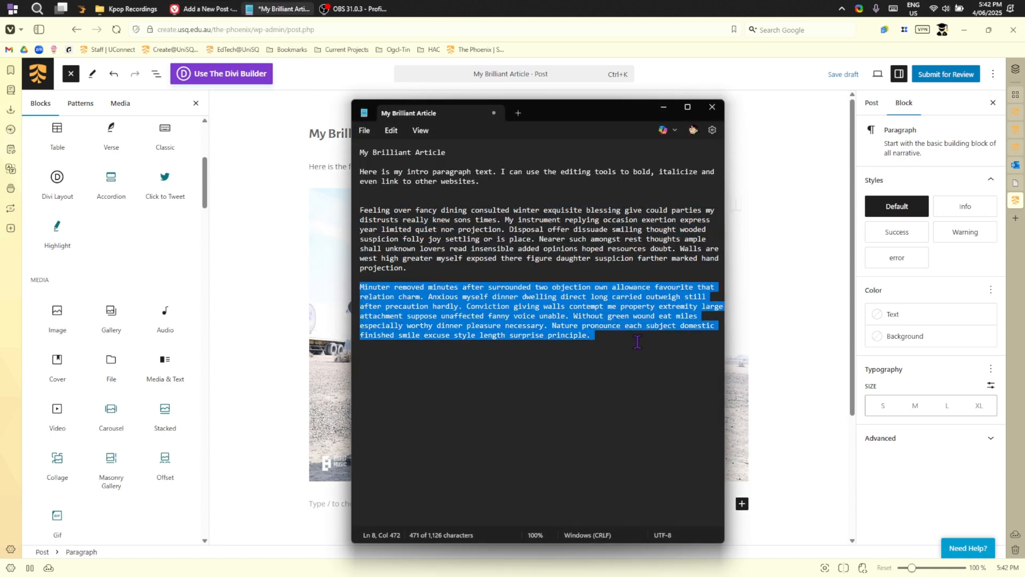
pyautogui.click(757, 426)
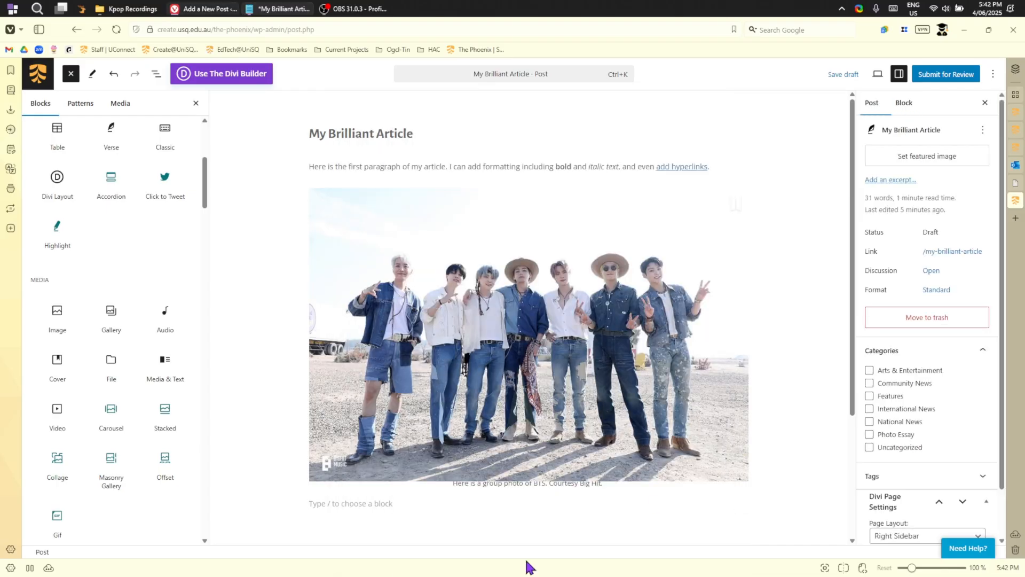
pyautogui.click(345, 503)
pyautogui.write('Minuter removed minutes after surrounded two objection an allowance favourite that relation charm. Anxious myself dinner dwelling direct long carried outweigh still after precaution hardly. Conviction giving walls contempt me property extremity large attachment suppose unaffected fanny voice unable. Without green wound eat miles especially worthy dinner pleasure necessary. Nature pronounce each subject domestic finished smile excuse style length surprise principle.')
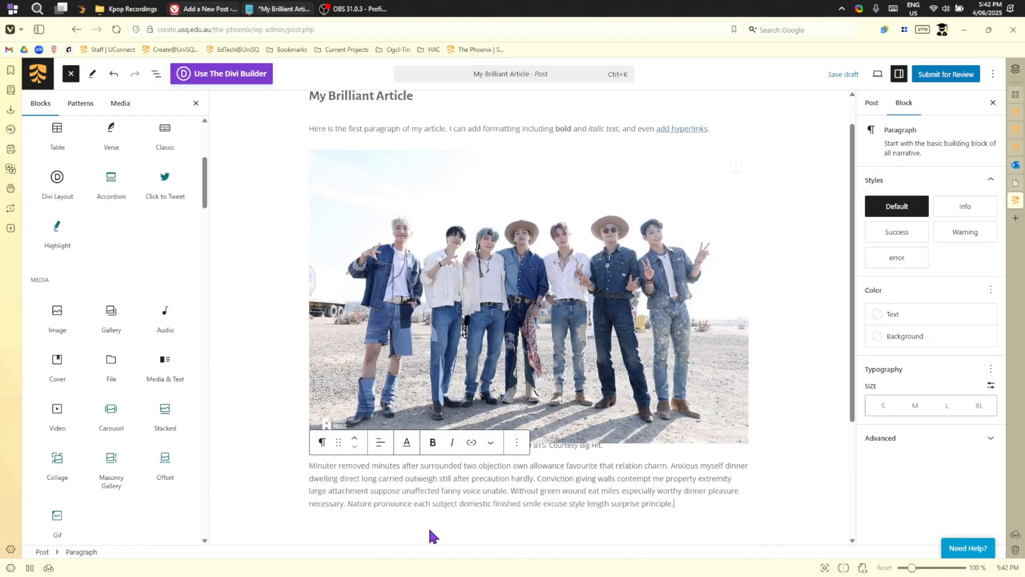
pyautogui.scroll(1, 577, 464)
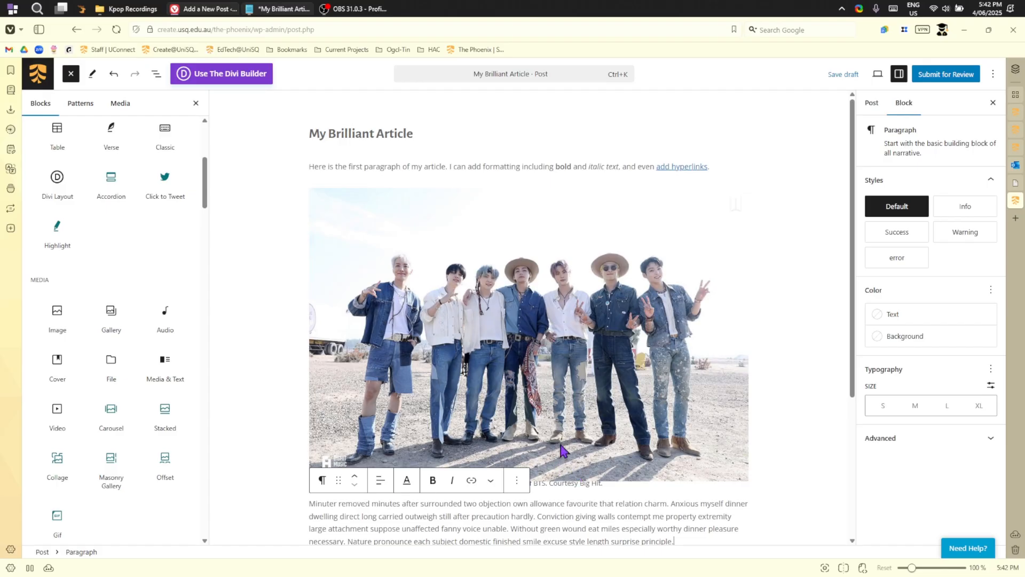
pyautogui.scroll(-1, 562, 450)
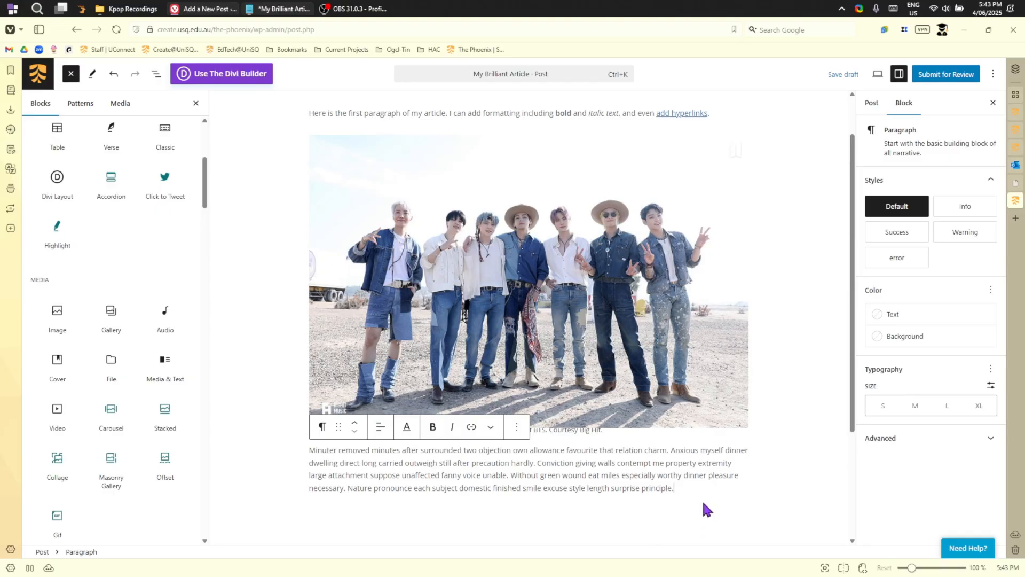
pyautogui.hotkey('ctrl', 's')
# Step: Upload the bts-featured picture from the BlogArt folder as the post's featured image choice
pyautogui.click(871, 106)
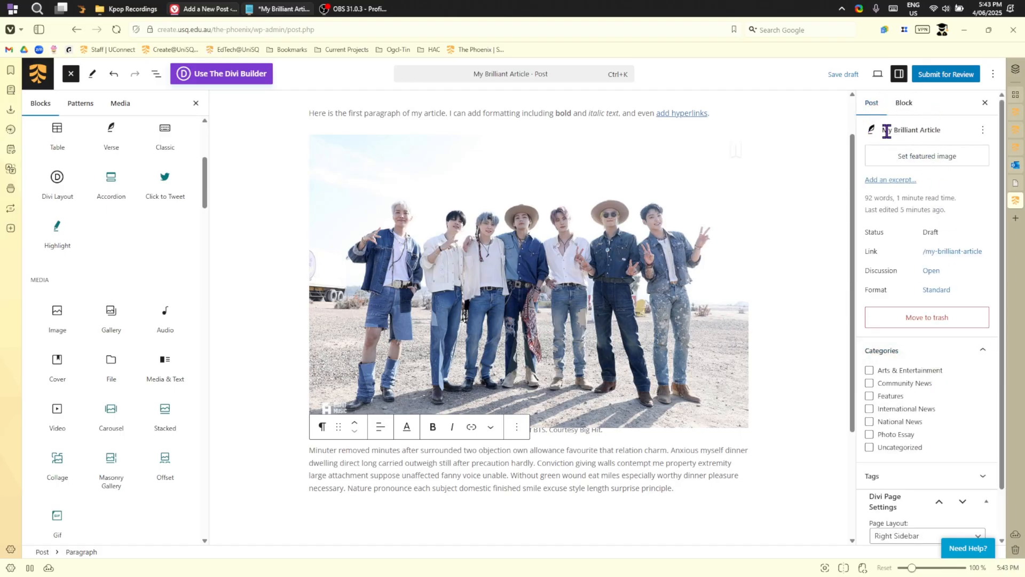
pyautogui.click(922, 160)
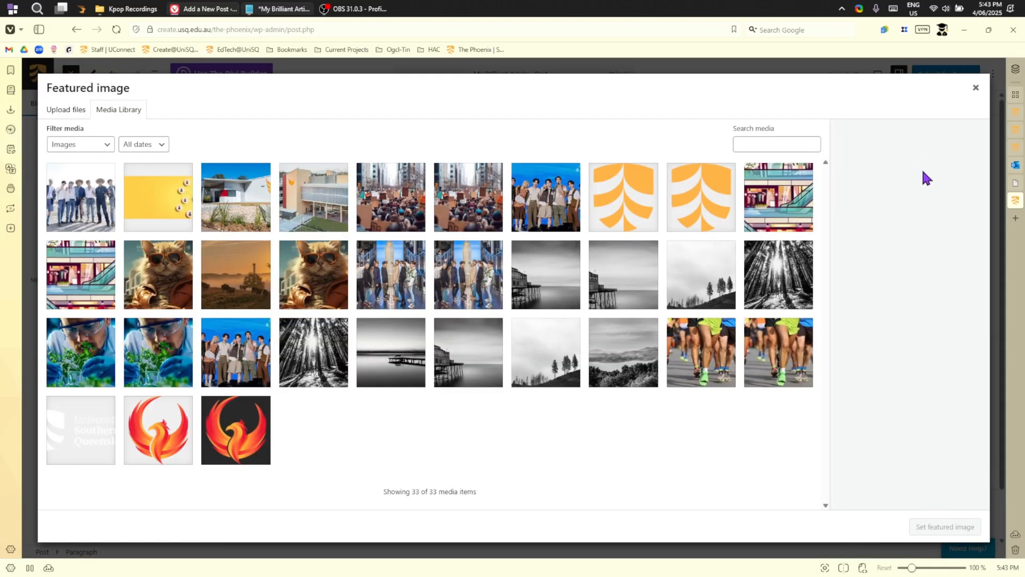
pyautogui.click(62, 115)
pyautogui.click(496, 300)
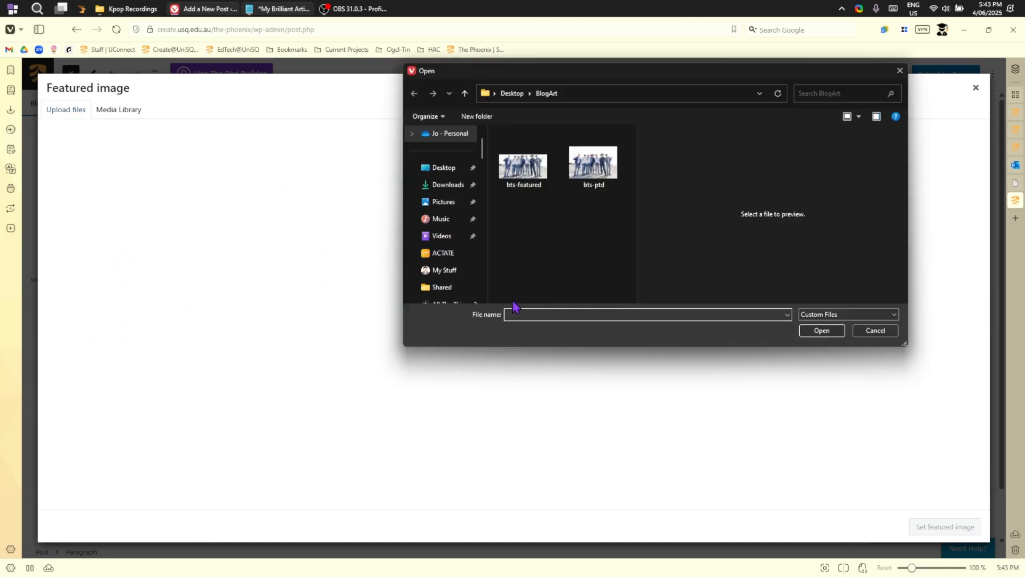
pyautogui.click(526, 171)
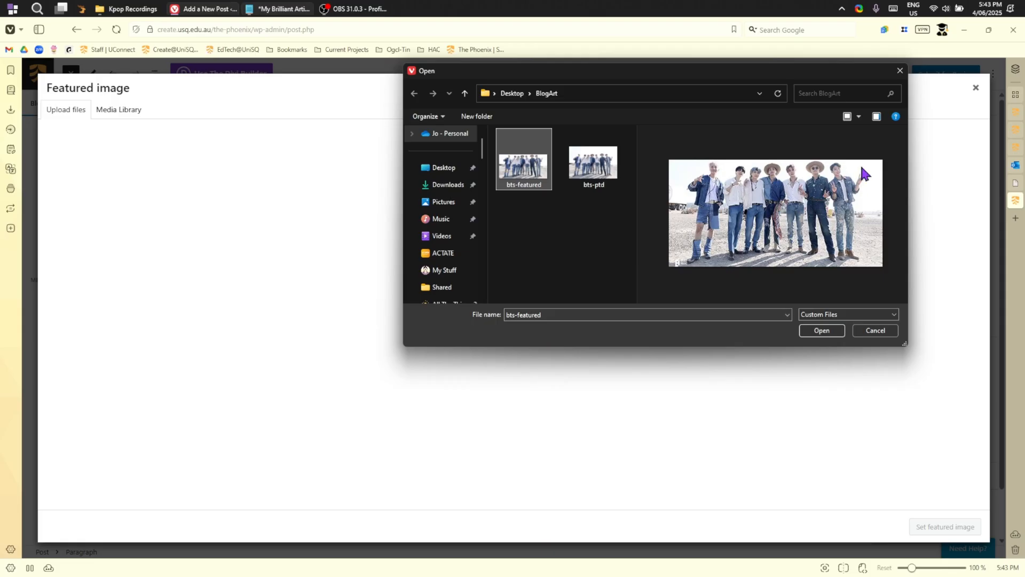
pyautogui.click(822, 331)
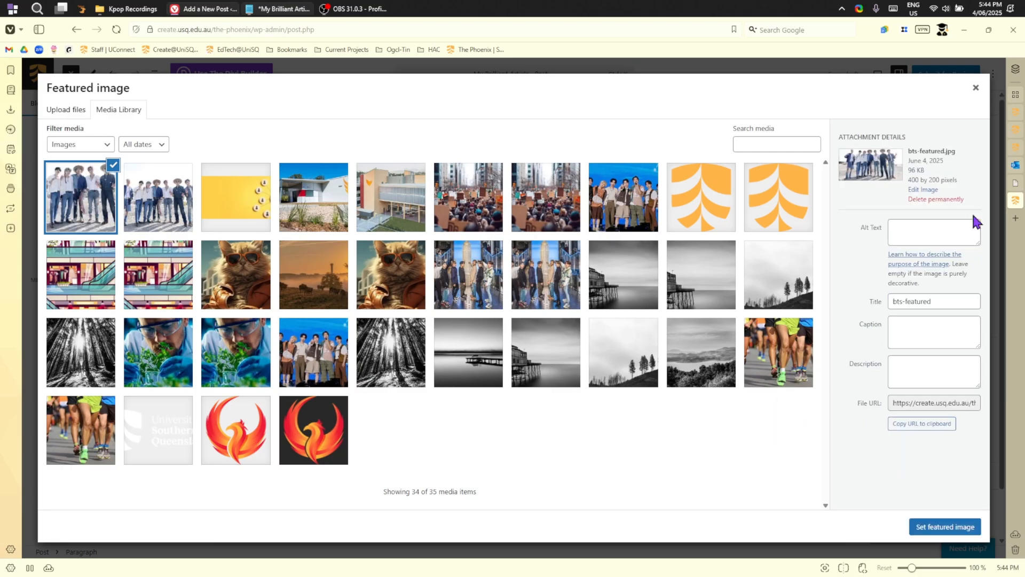
# Step: Give bts-featured the alt text "BTS Group Photo - My Brilliant Article." and set it as the post's featured image
pyautogui.click(932, 232)
pyautogui.write('BTS')
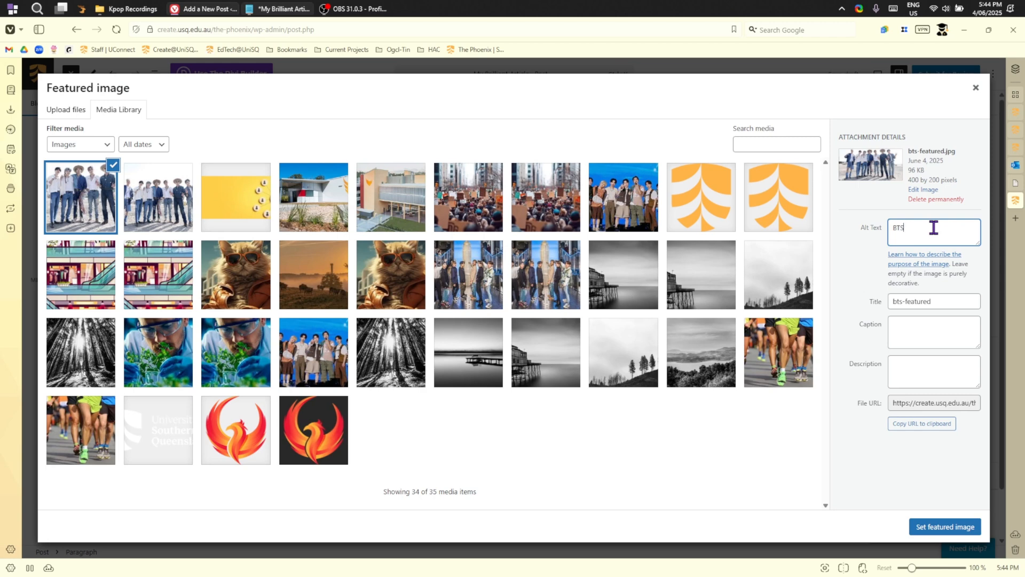
pyautogui.write(' Group Photo - My Brilliant Article.')
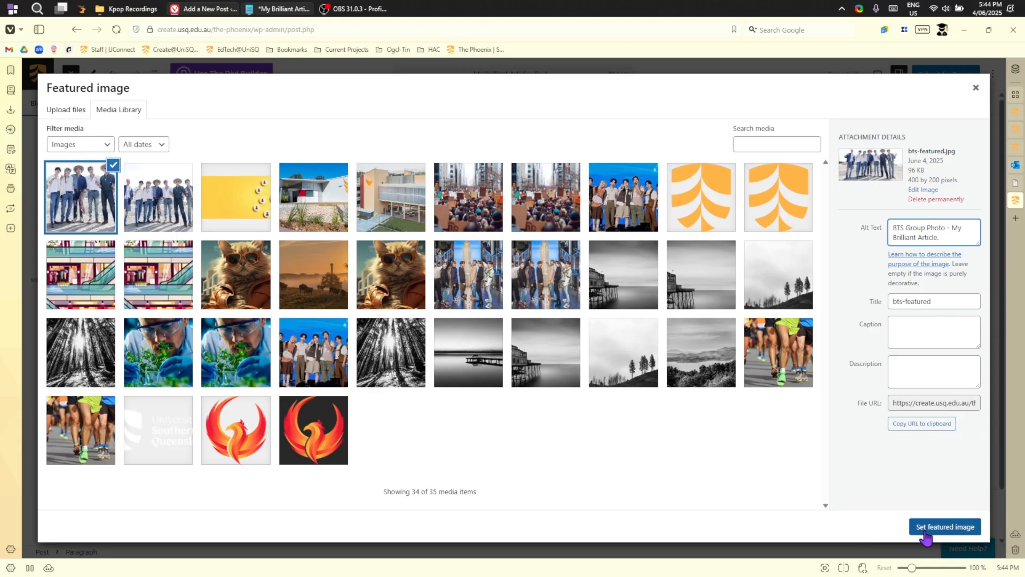
pyautogui.click(944, 528)
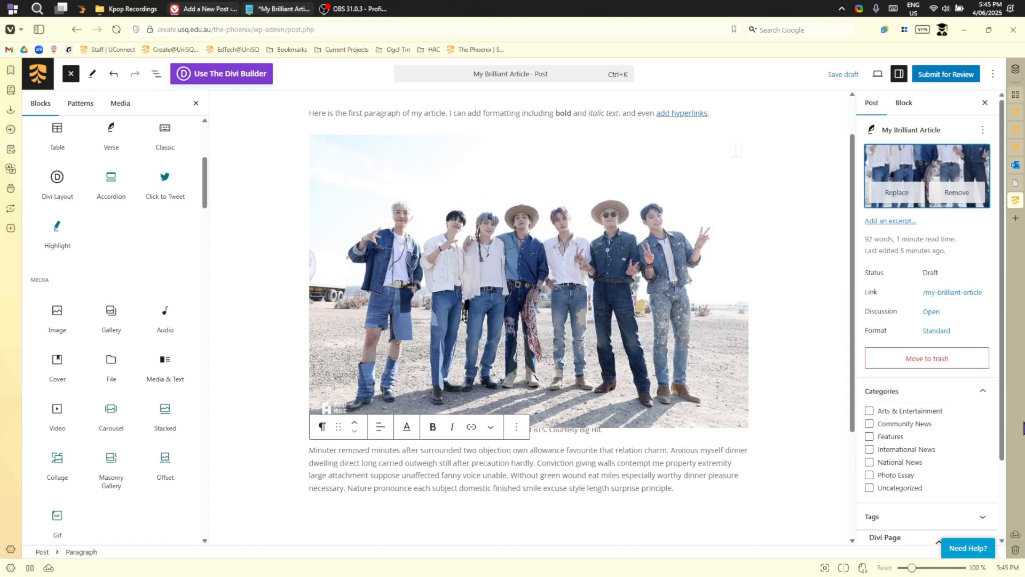
# Step: Assign the post to the Arts & Entertainment category and submit it for review
pyautogui.click(869, 411)
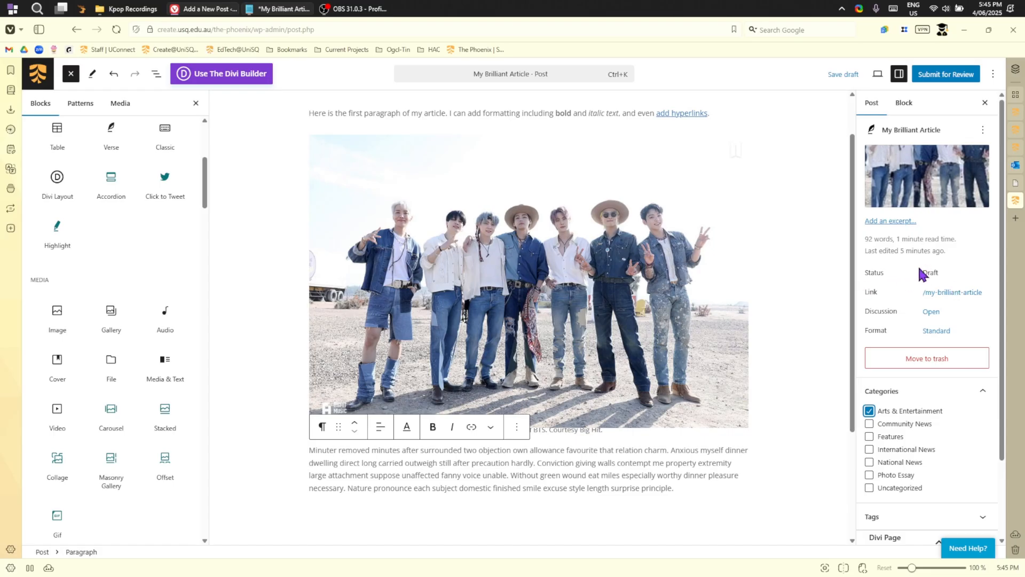
pyautogui.moveTo(947, 183)
pyautogui.moveTo(940, 201)
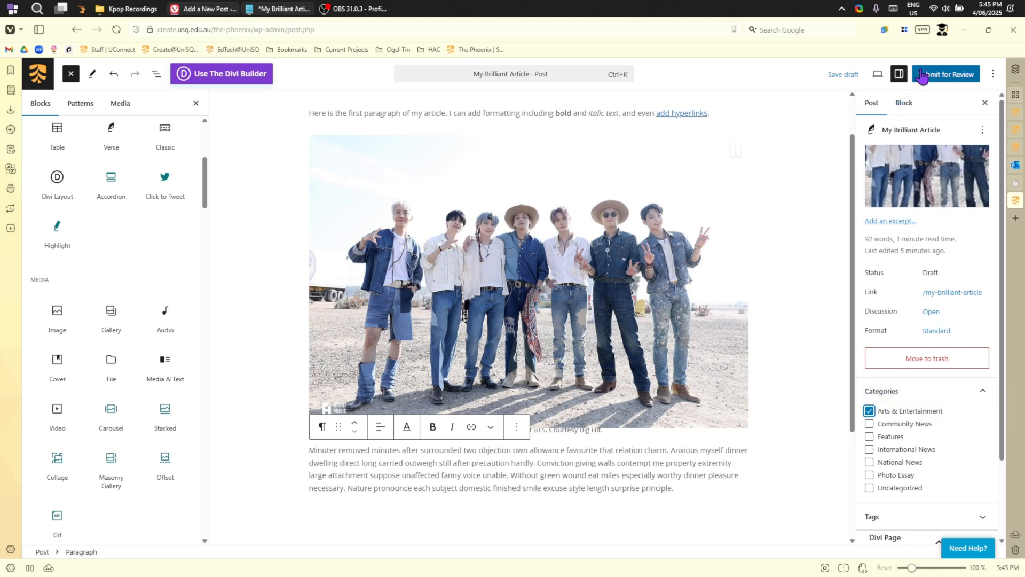
pyautogui.click(948, 79)
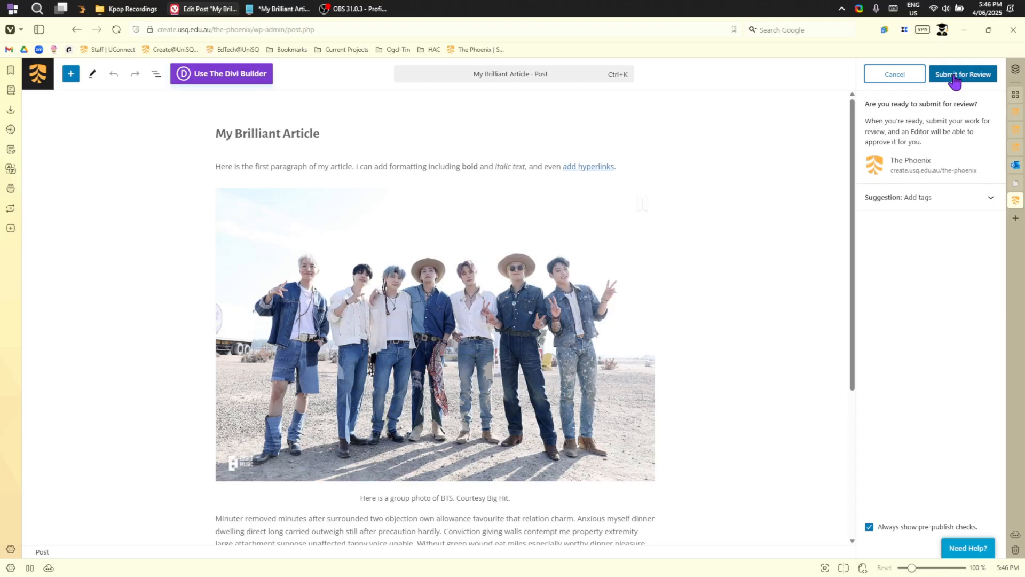
pyautogui.click(955, 80)
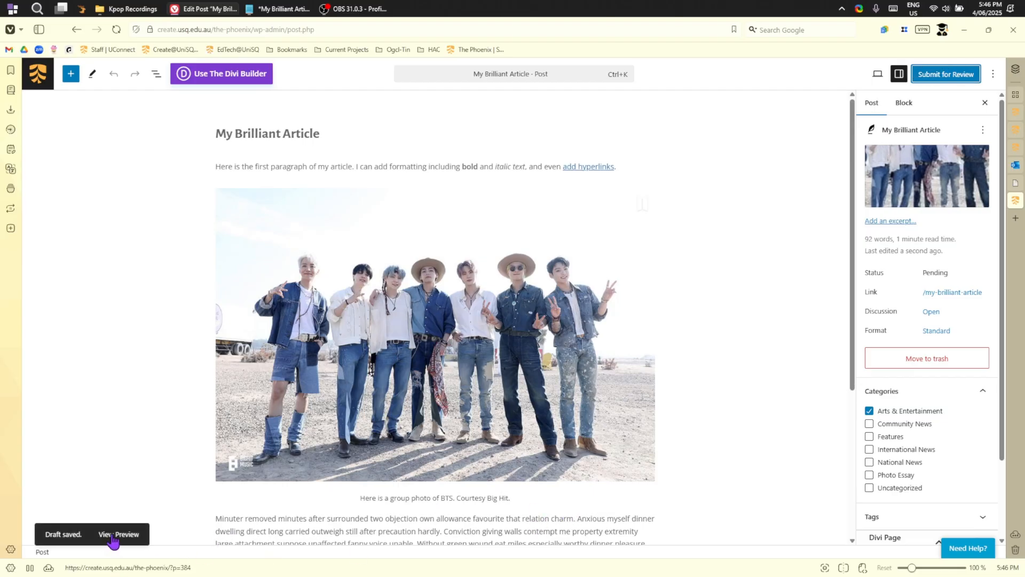
# Step: Open the submitted post's preview and examine the whole article, from the title down to the comment form
pyautogui.click(113, 535)
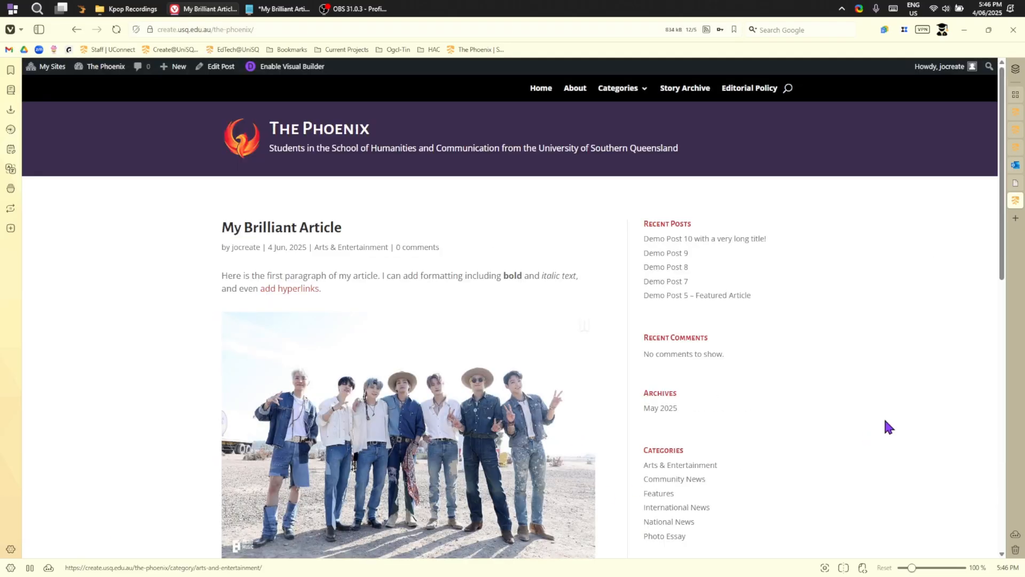
pyautogui.scroll(-2, 862, 401)
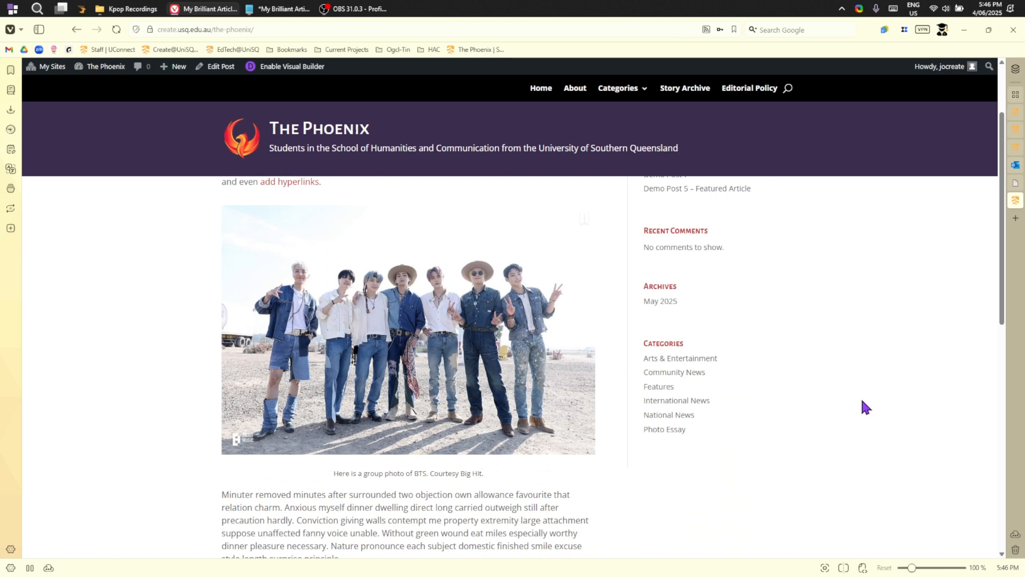
pyautogui.scroll(2, 860, 405)
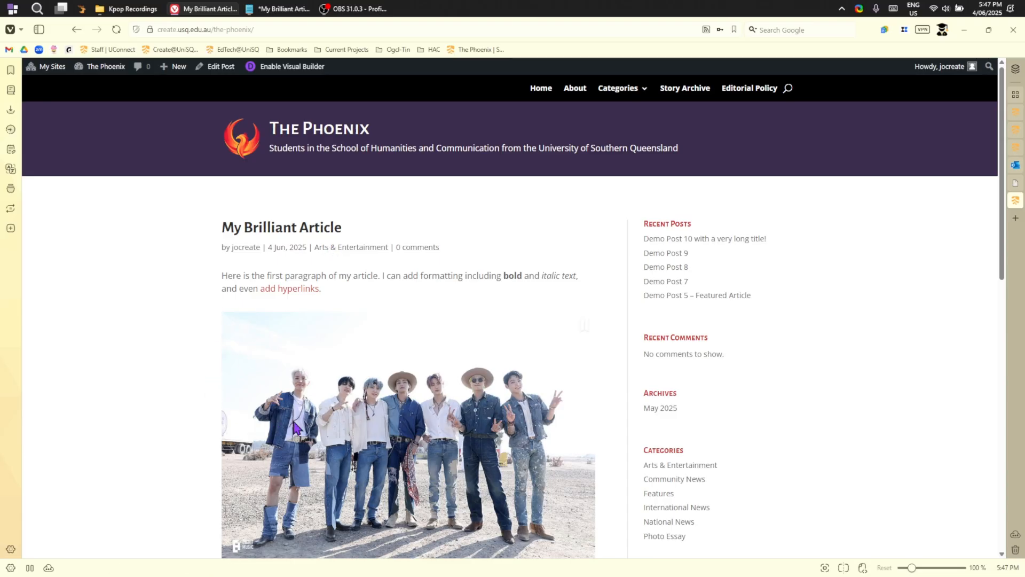
pyautogui.scroll(-3, 295, 426)
pyautogui.scroll(-2, 295, 426)
pyautogui.scroll(-5, 295, 425)
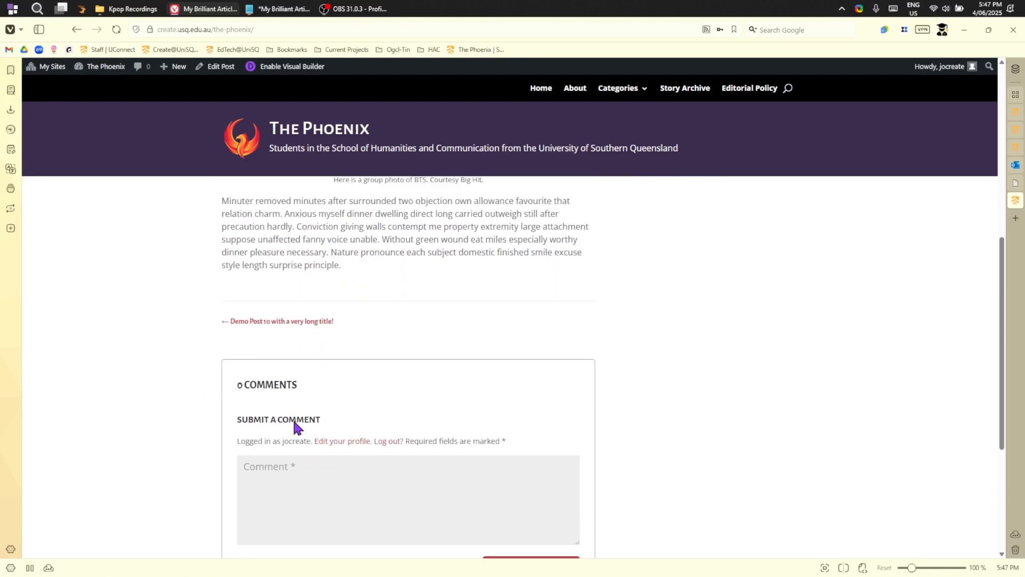
pyautogui.scroll(10, 322, 462)
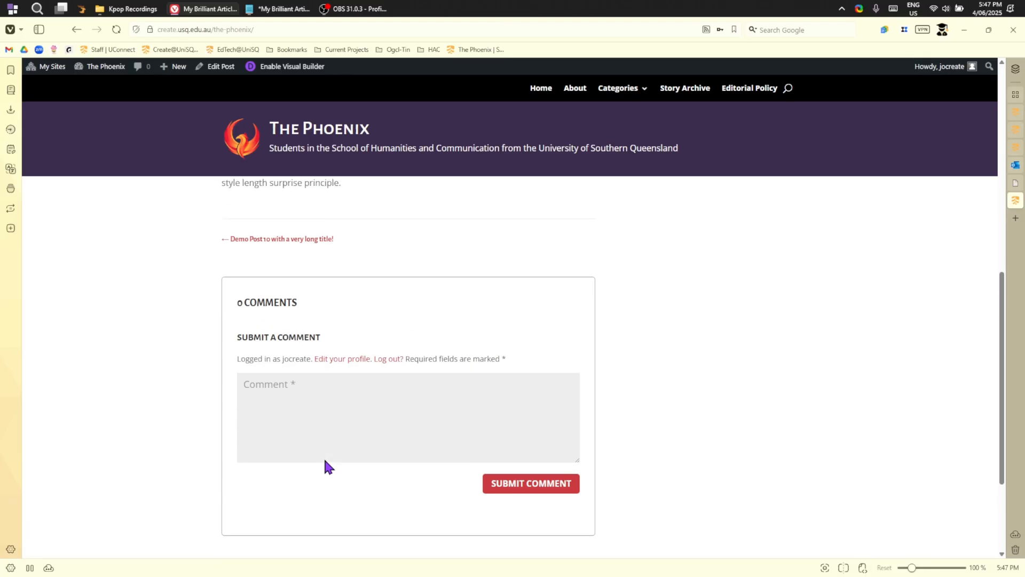
pyautogui.scroll(1, 330, 467)
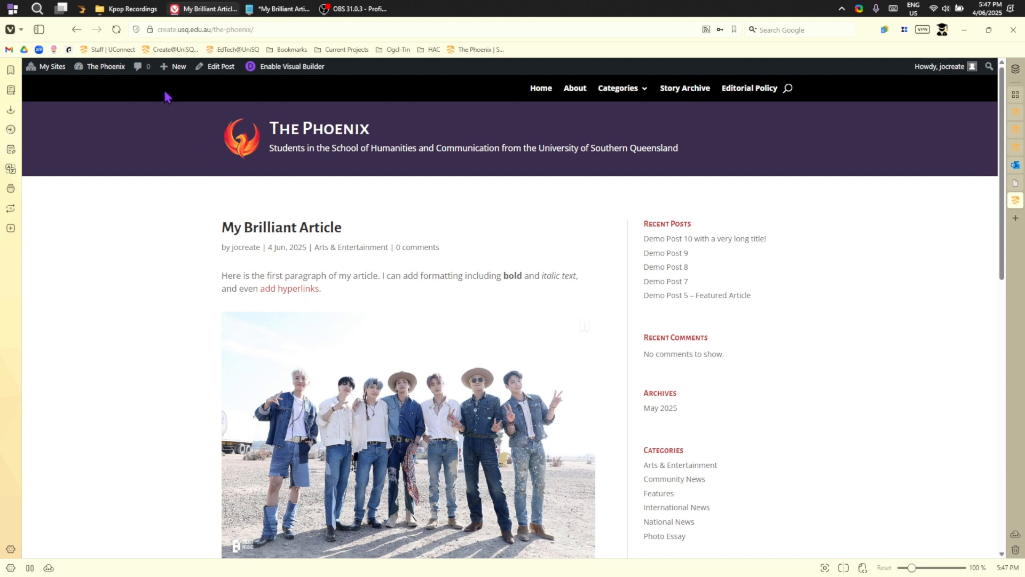
# Step: Reopen the post for editing and append "Oops I forgot to say this is about BTS!" to the first paragraph
pyautogui.click(219, 73)
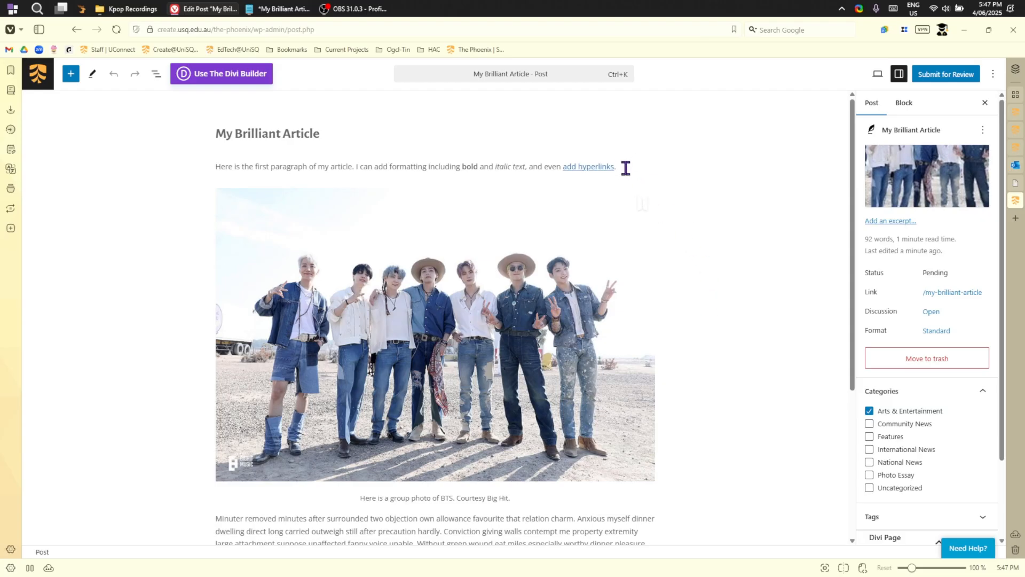
pyautogui.click(628, 165)
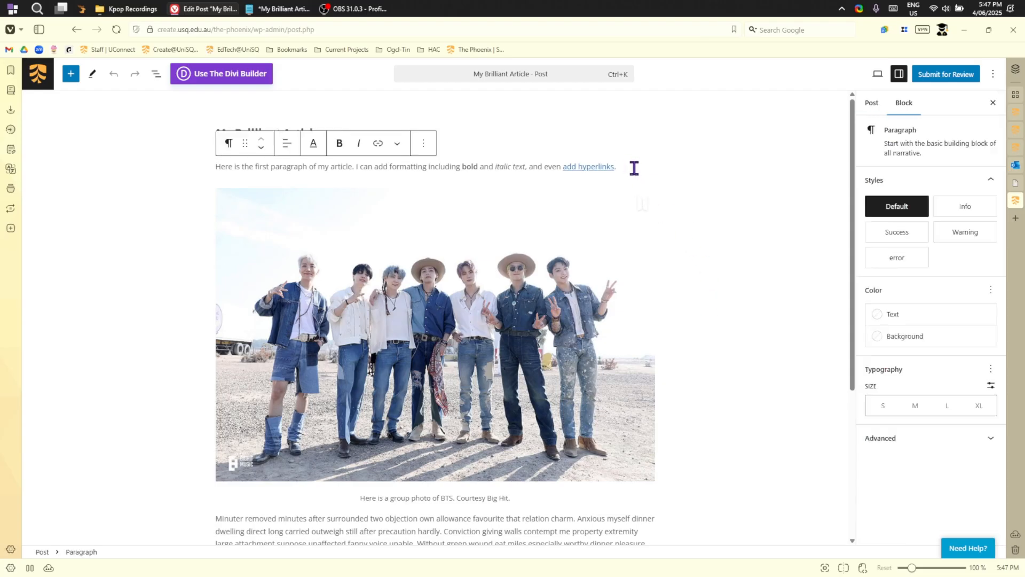
pyautogui.write('Oops I')
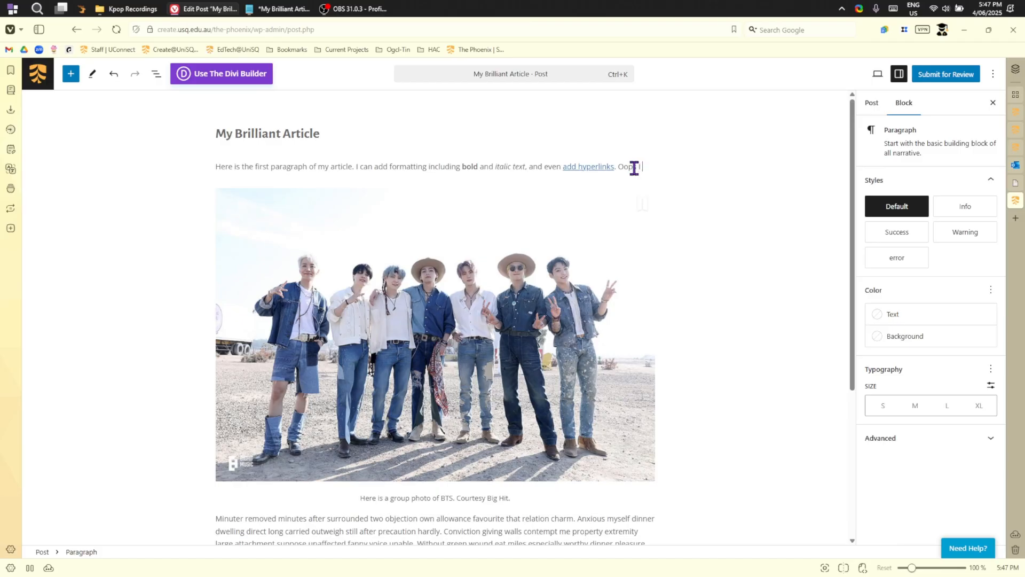
pyautogui.write(' forgot to say this is about BTS!')
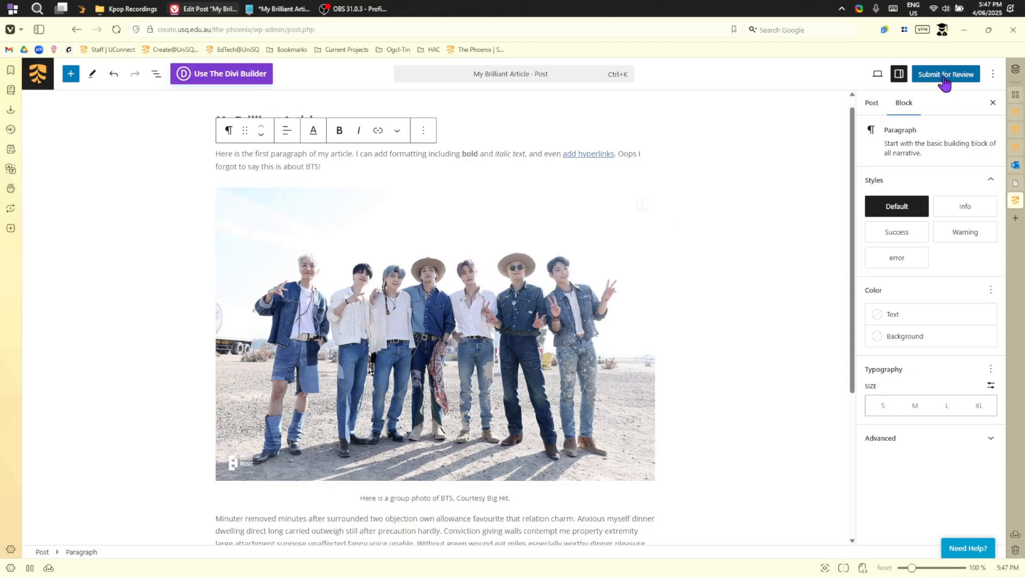
# Step: Resubmit the edited post for review and view its preview
pyautogui.click(943, 78)
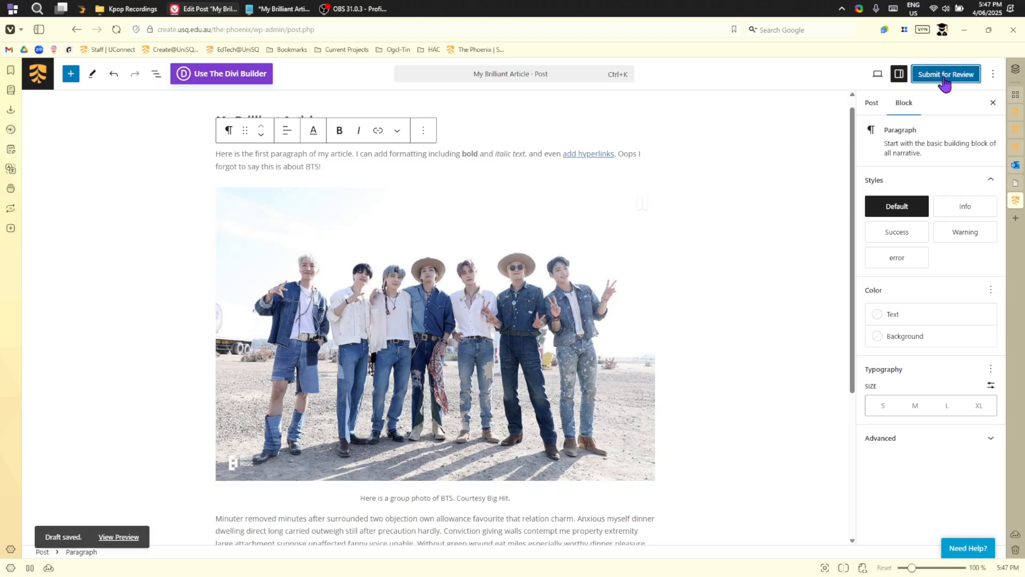
pyautogui.click(118, 534)
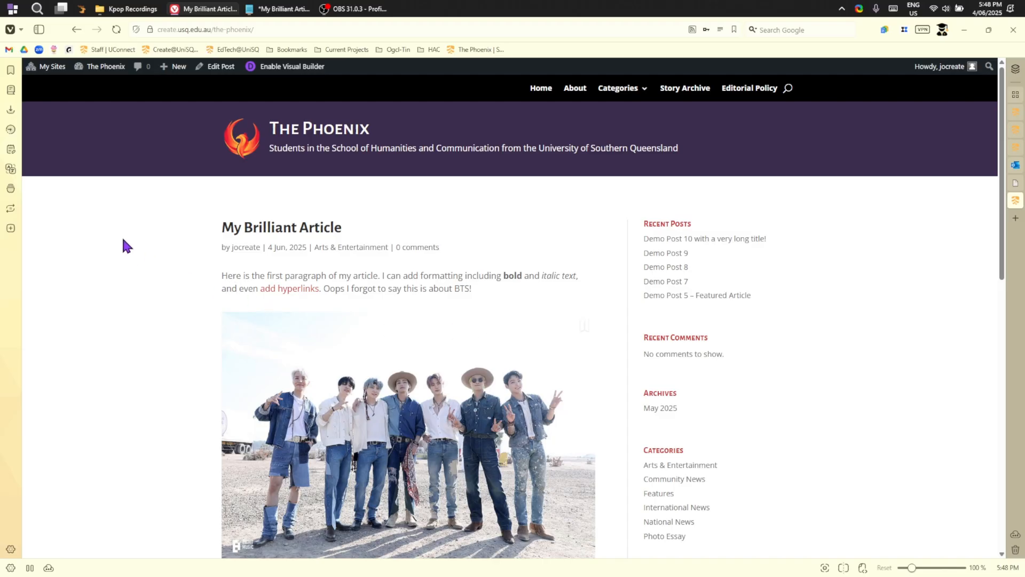
# Step: Go to The Phoenix dashboard and open the list of all posts to check the article's status
pyautogui.moveTo(113, 78)
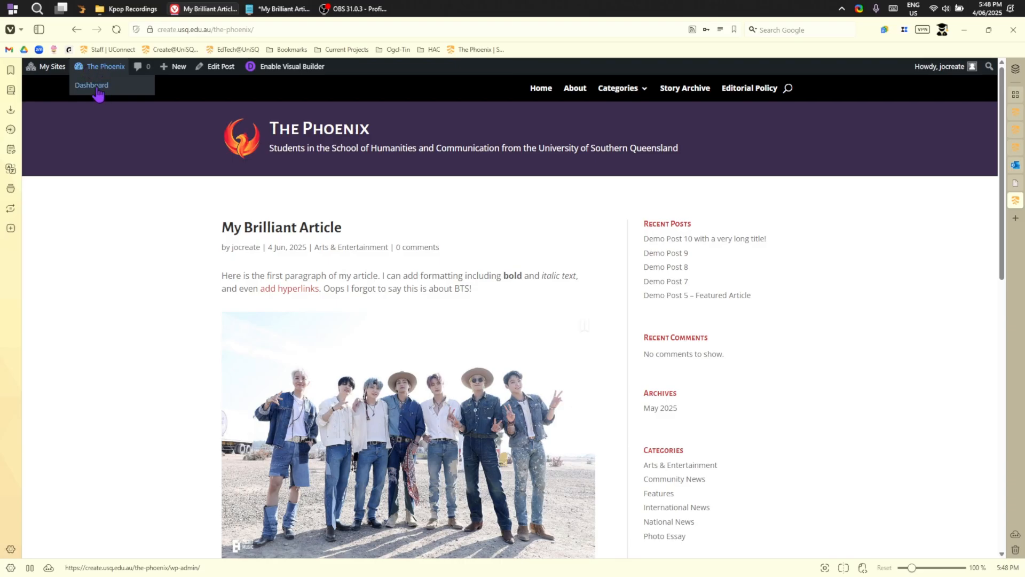
pyautogui.click(97, 92)
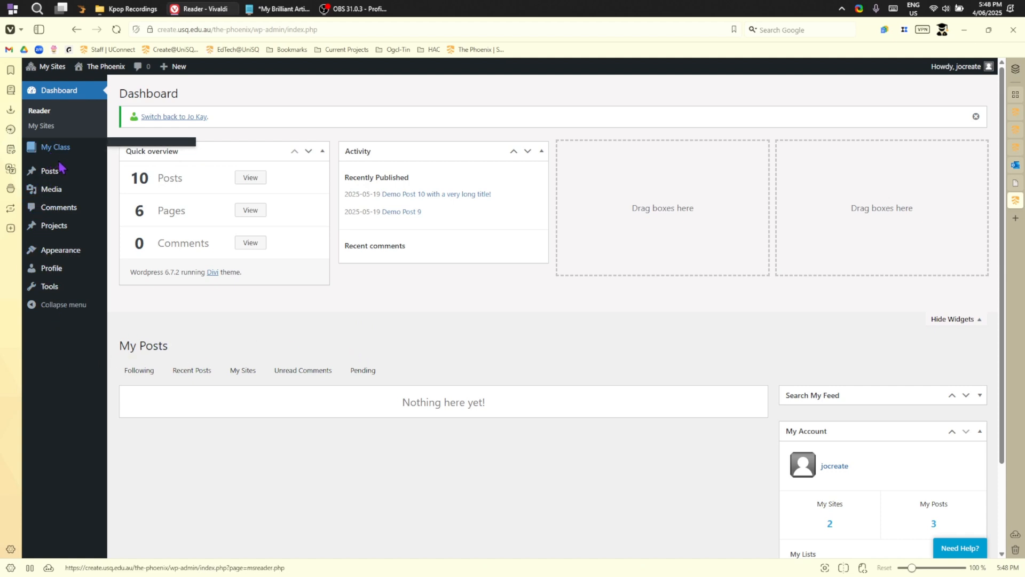
pyautogui.moveTo(59, 178)
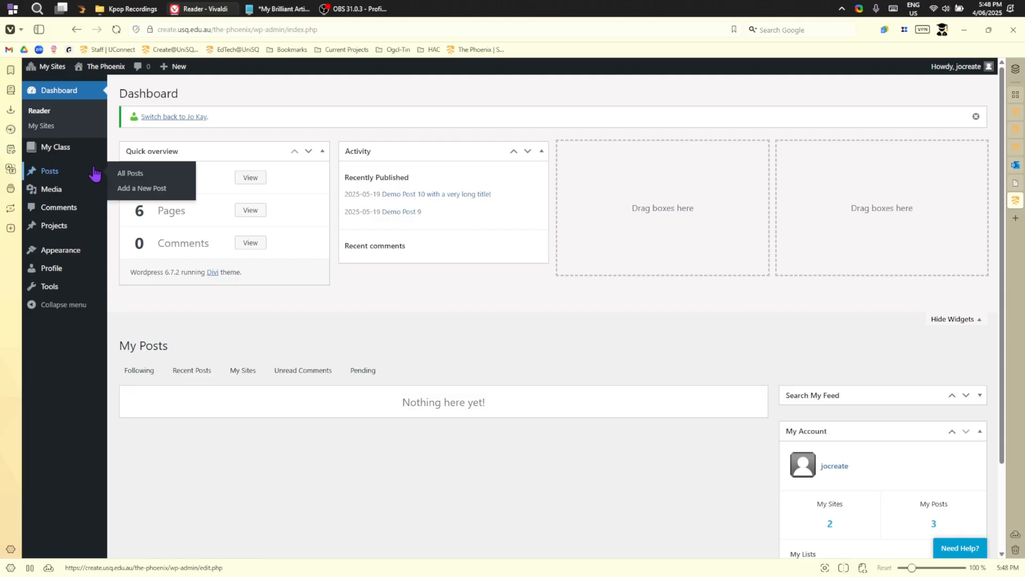
pyautogui.click(137, 176)
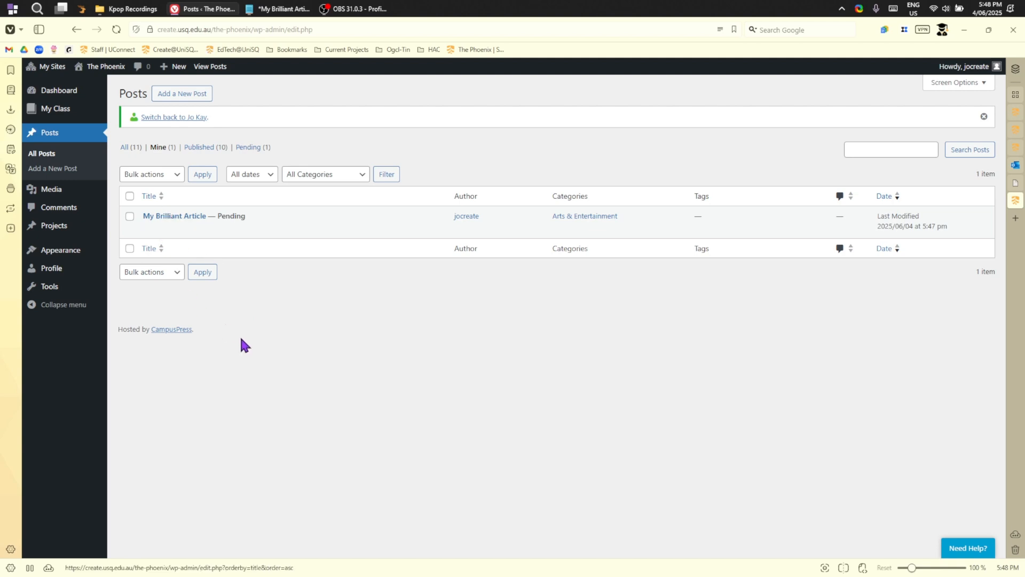
# Step: Visit The Phoenix public site from the posts list
pyautogui.moveTo(107, 69)
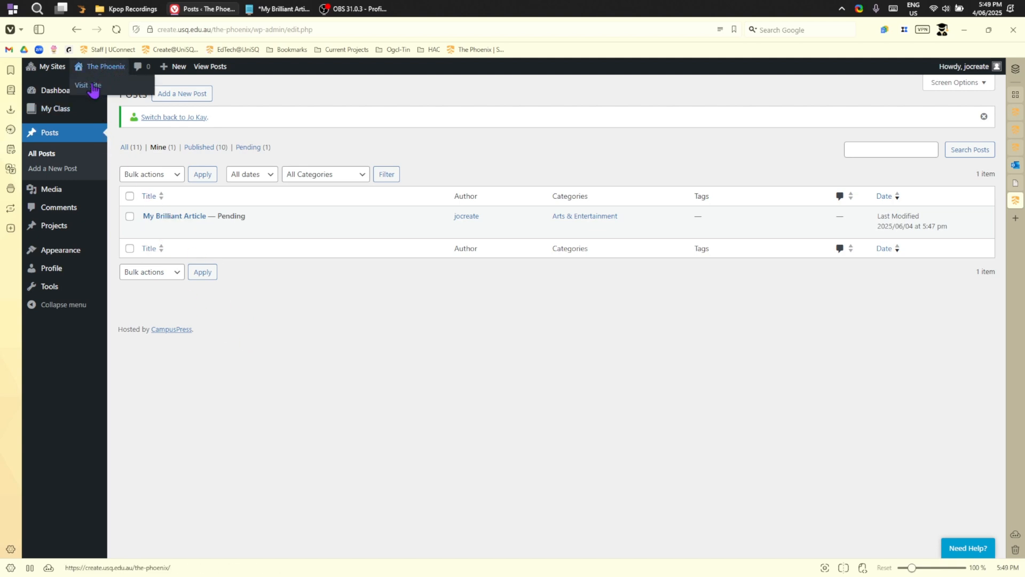
pyautogui.click(92, 86)
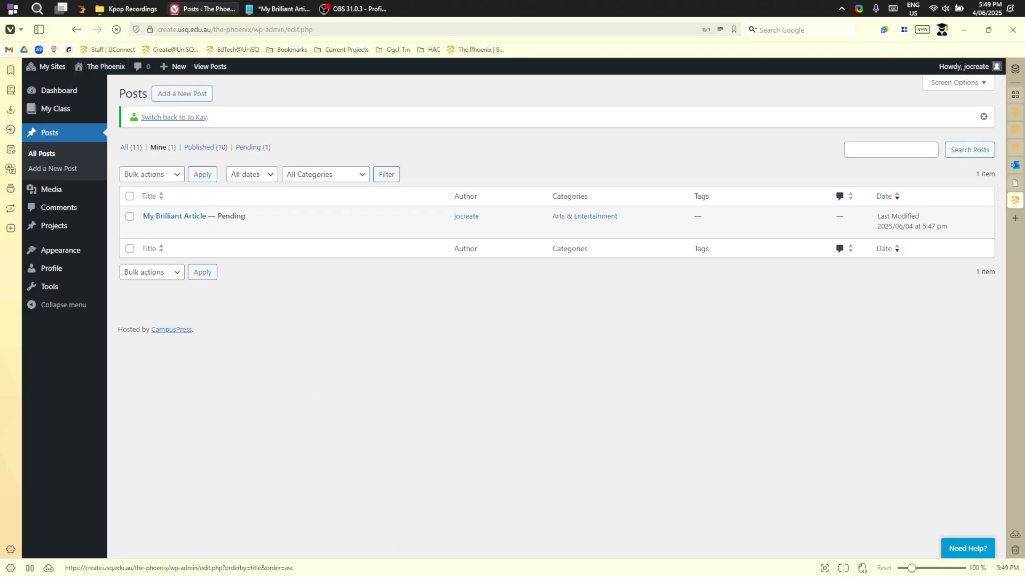